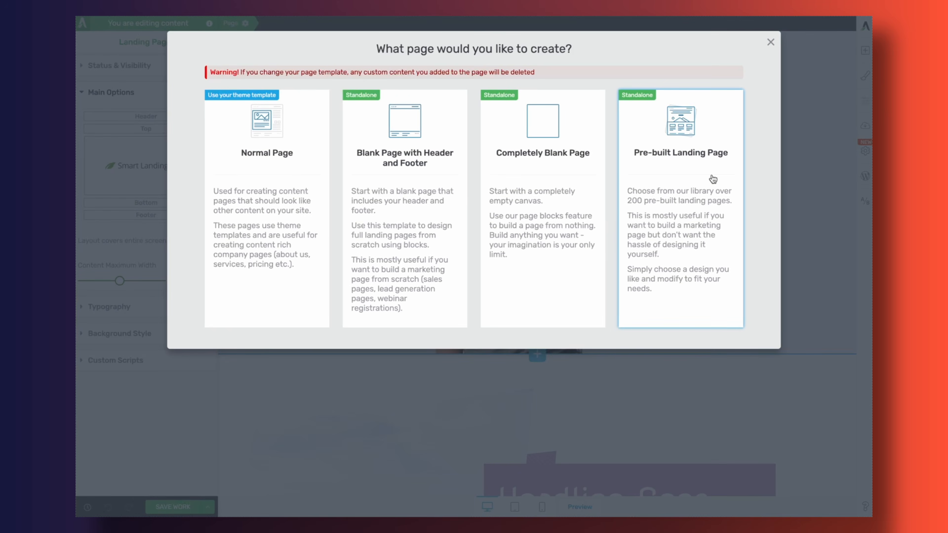
Choose the Typography Playground template from the Bonus set of the legacy pre-built landing pages
{"action": "left_click", "coordinate": [713, 179]}
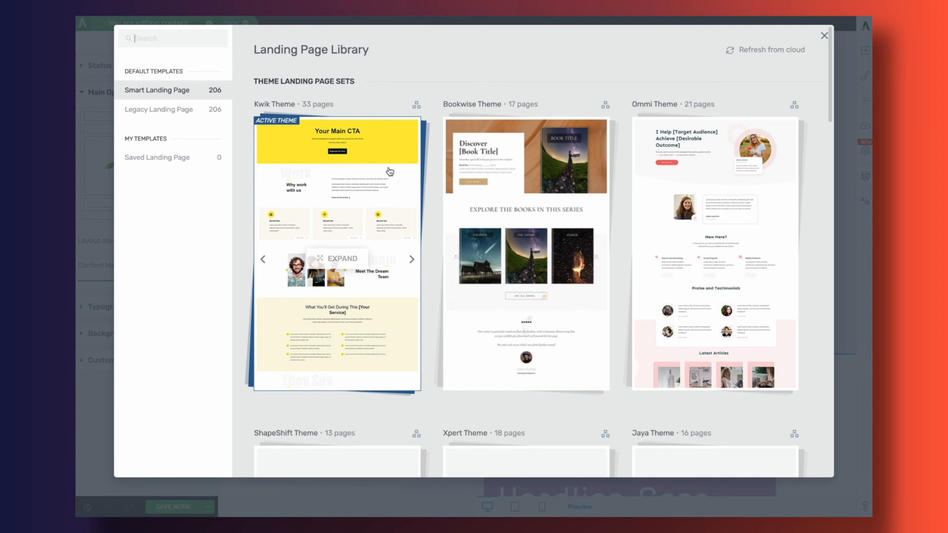
{"action": "left_click", "coordinate": [170, 116]}
{"action": "scroll", "coordinate": [447, 220], "scroll_direction": "down", "scroll_amount": 15}
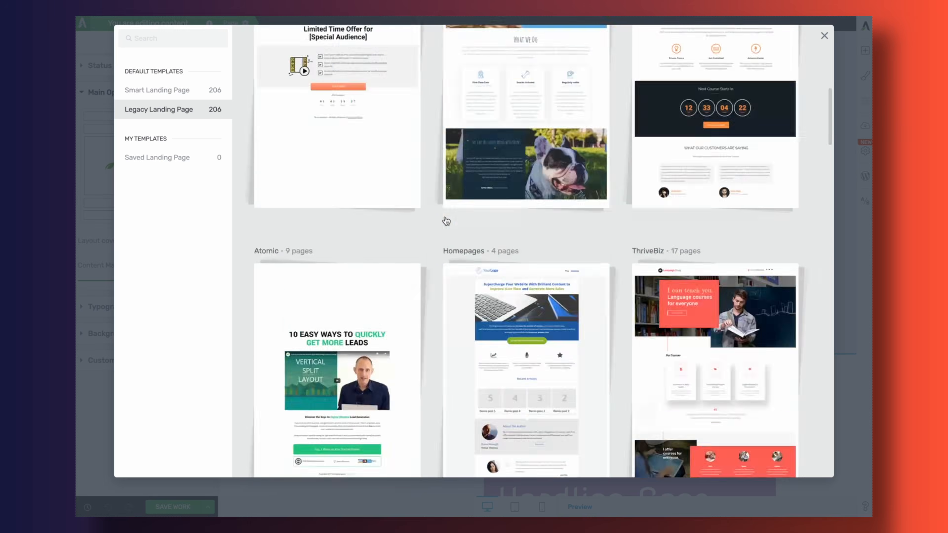
{"action": "scroll", "coordinate": [446, 220], "scroll_direction": "down", "scroll_amount": 15}
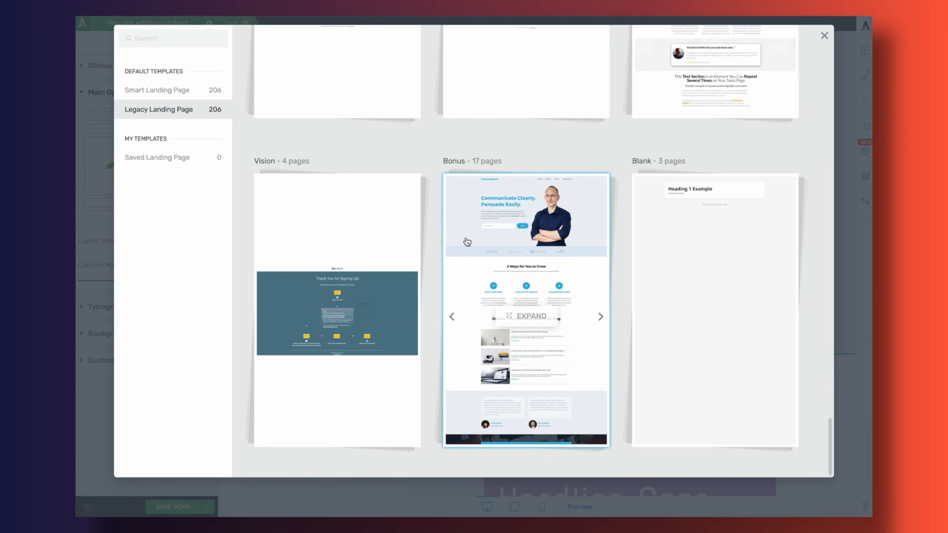
{"action": "left_click", "coordinate": [534, 270]}
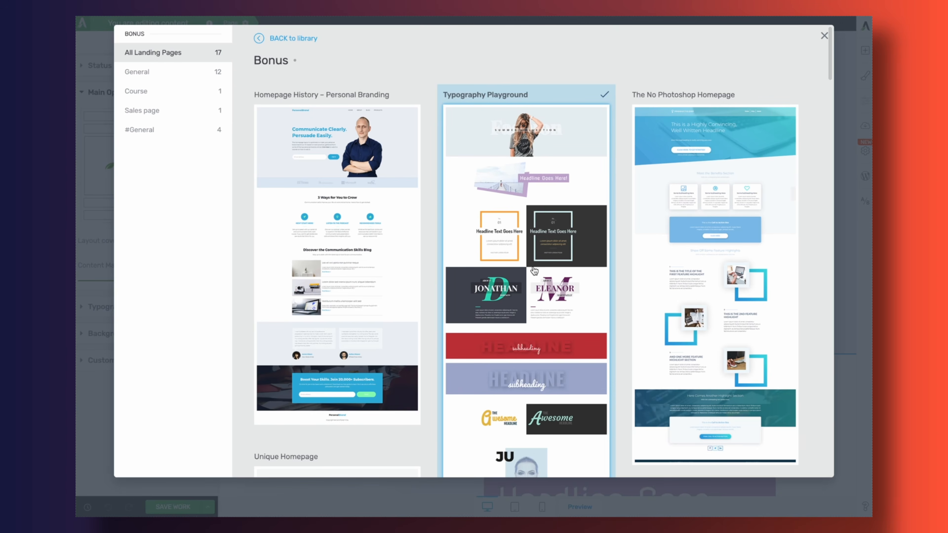
{"action": "left_click", "coordinate": [520, 140]}
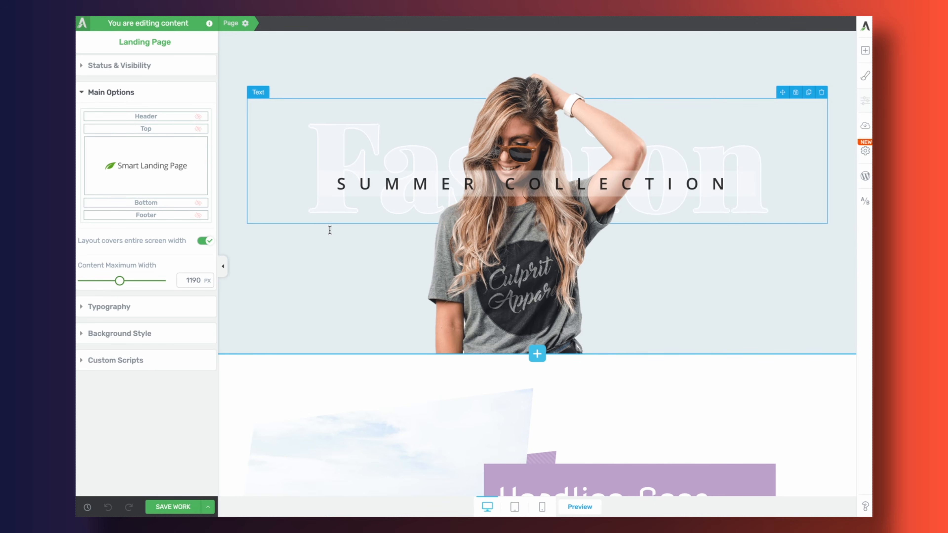
Collapse the settings sidebar and inspect the hero's layered elements: the Fashion text, the model image and the Summer Collection line
{"action": "left_click", "coordinate": [223, 265]}
{"action": "scroll", "coordinate": [215, 356], "scroll_direction": "down", "scroll_amount": 1}
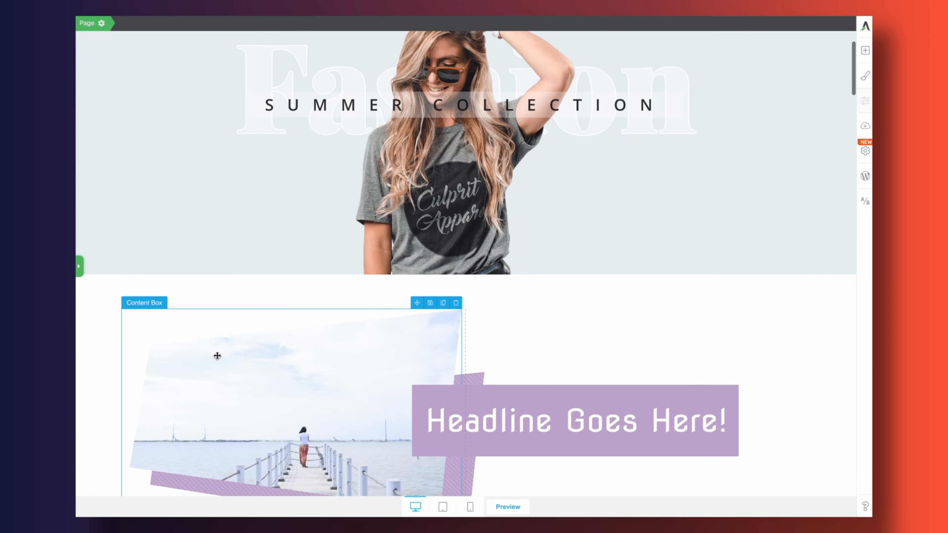
{"action": "scroll", "coordinate": [217, 355], "scroll_direction": "down", "scroll_amount": 2}
{"action": "scroll", "coordinate": [217, 355], "scroll_direction": "up", "scroll_amount": 3}
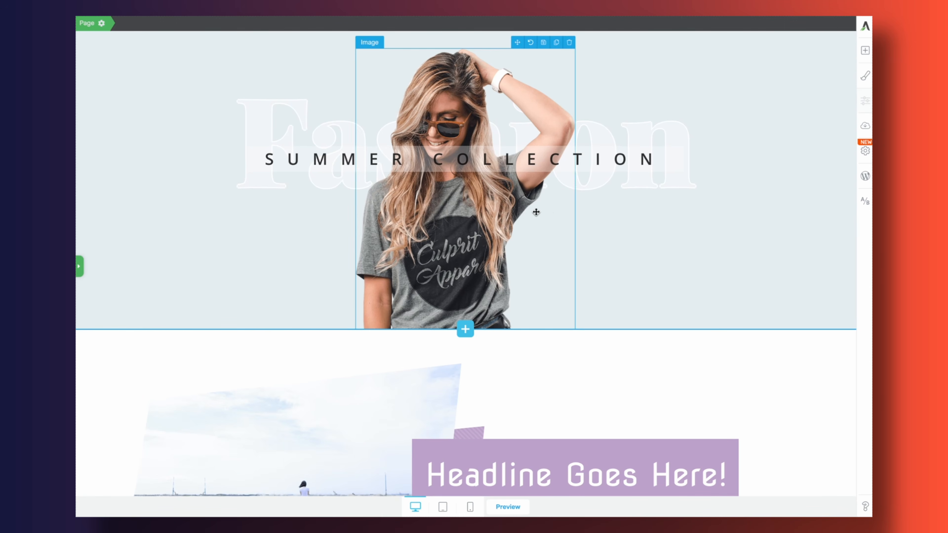
{"action": "left_click", "coordinate": [311, 136]}
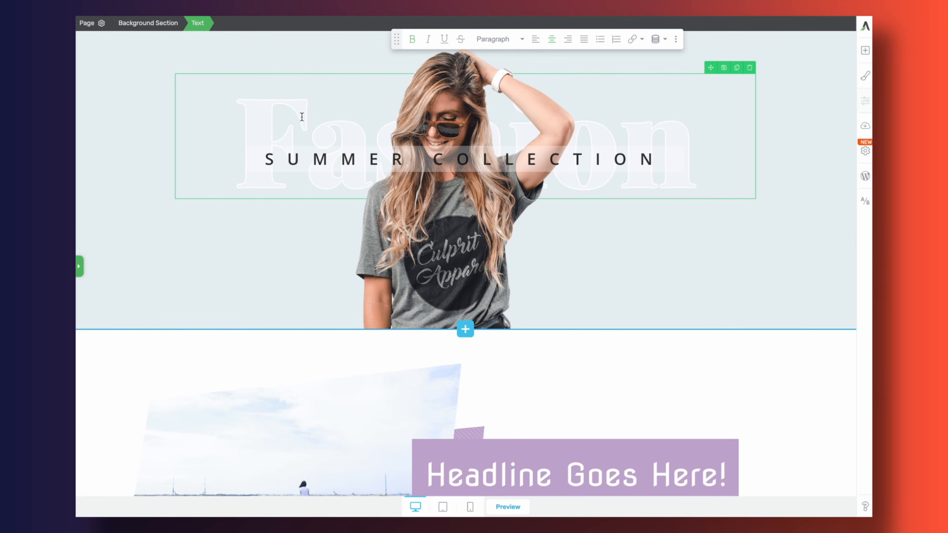
{"action": "left_click", "coordinate": [481, 87]}
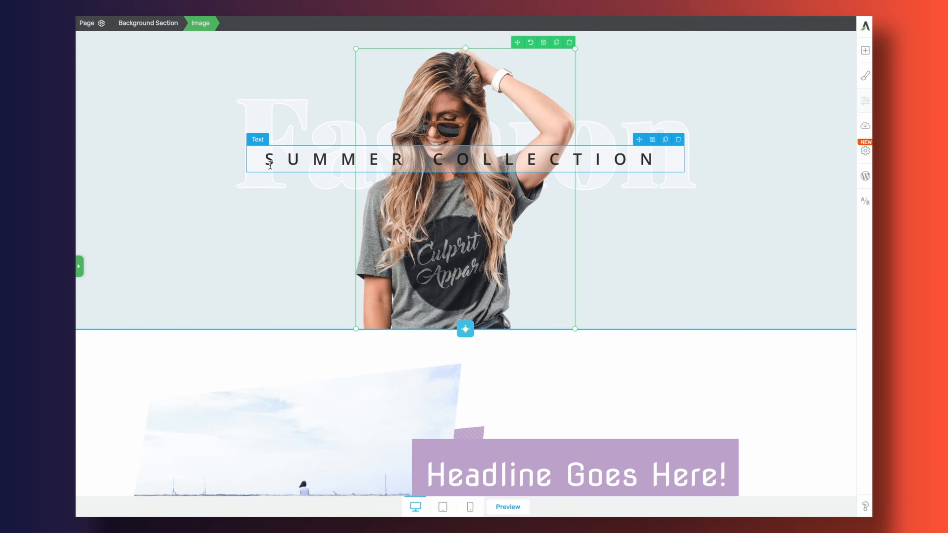
{"action": "left_click", "coordinate": [311, 168]}
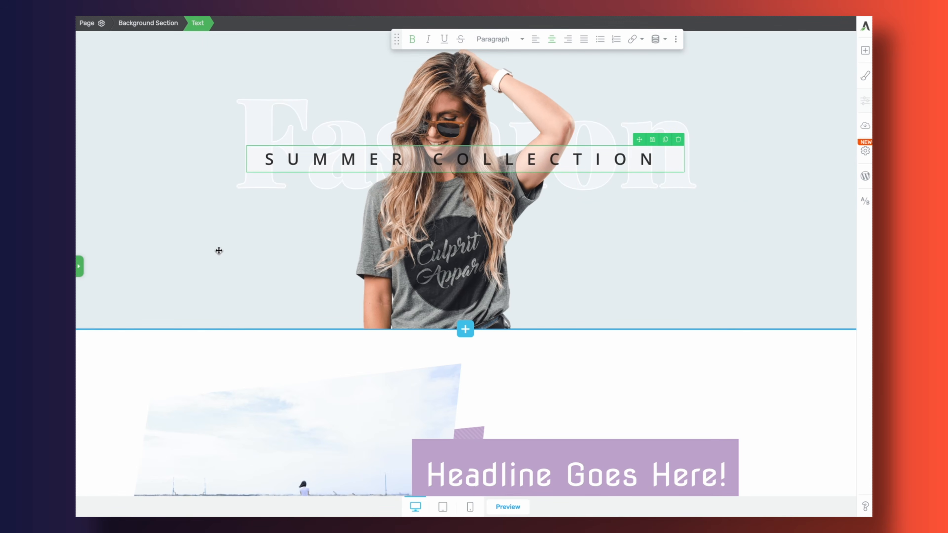
Examine the typography sections below the hero, from the pier image headline through the framed and About blocks to the red and blue headline banners
{"action": "scroll", "coordinate": [217, 257], "scroll_direction": "down", "scroll_amount": 5}
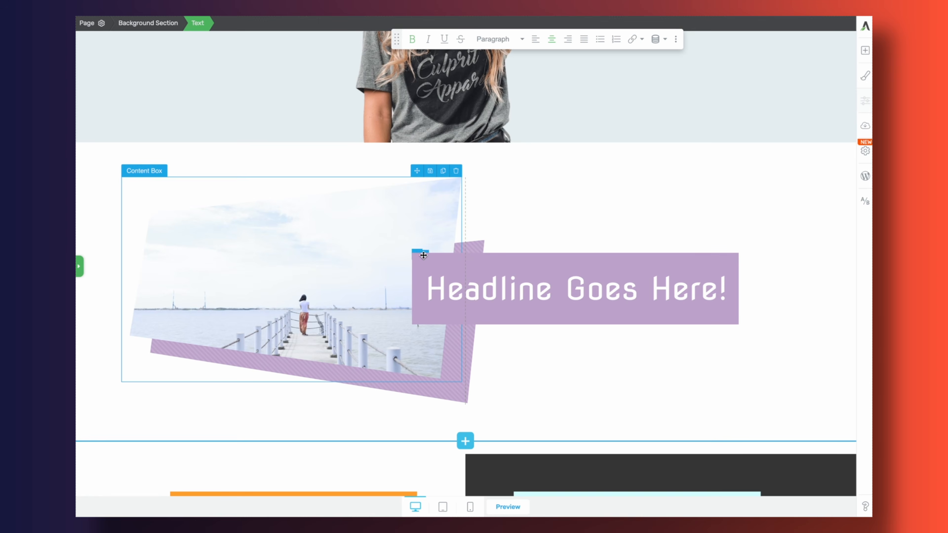
{"action": "left_click", "coordinate": [391, 275]}
{"action": "scroll", "coordinate": [391, 274], "scroll_direction": "down", "scroll_amount": 10}
{"action": "scroll", "coordinate": [391, 275], "scroll_direction": "down", "scroll_amount": 2}
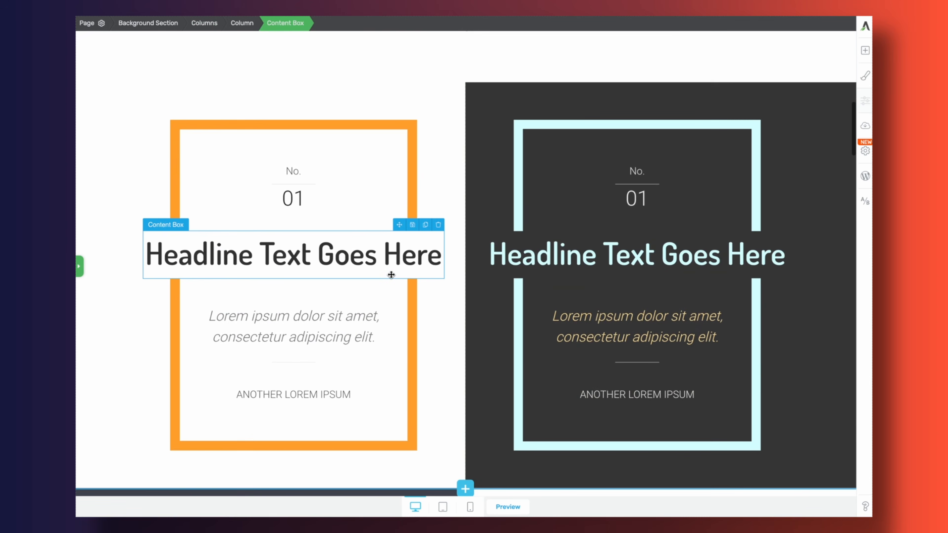
{"action": "scroll", "coordinate": [594, 202], "scroll_direction": "down", "scroll_amount": 13}
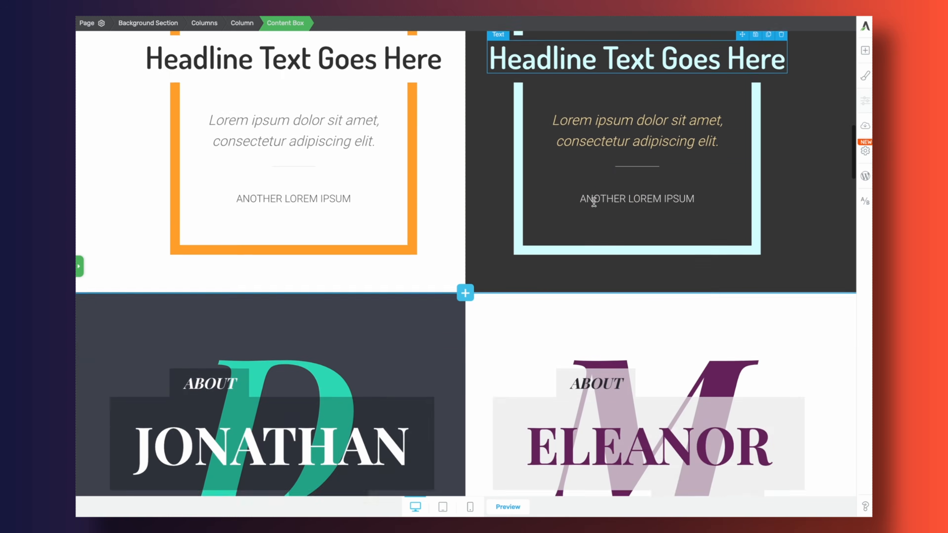
{"action": "scroll", "coordinate": [293, 94], "scroll_direction": "up", "scroll_amount": 3}
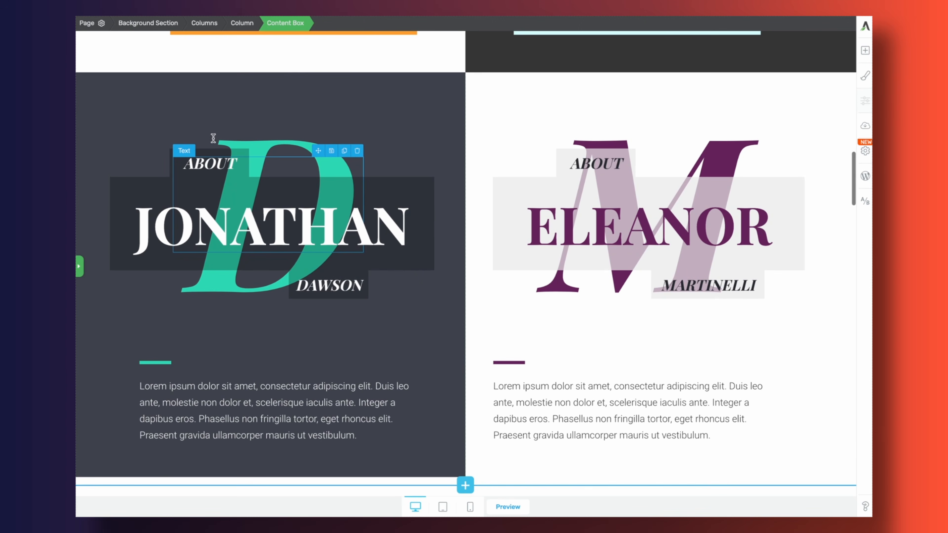
{"action": "scroll", "coordinate": [440, 172], "scroll_direction": "down", "scroll_amount": 14}
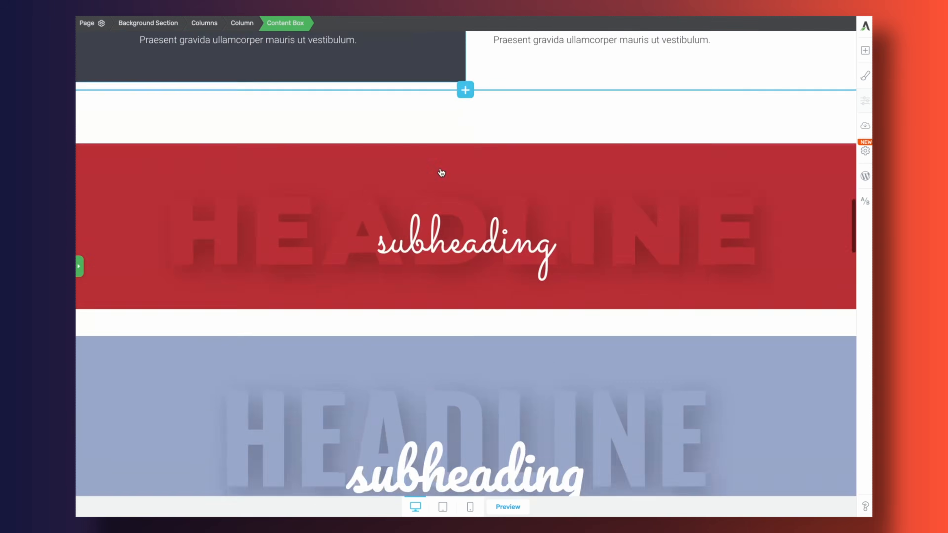
{"action": "scroll", "coordinate": [440, 170], "scroll_direction": "up", "scroll_amount": 2}
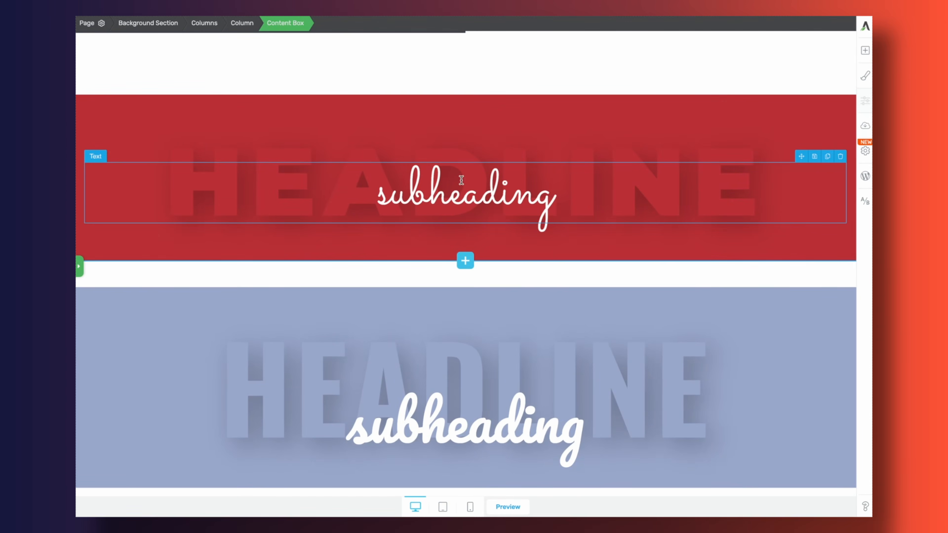
{"action": "scroll", "coordinate": [461, 180], "scroll_direction": "down", "scroll_amount": 15}
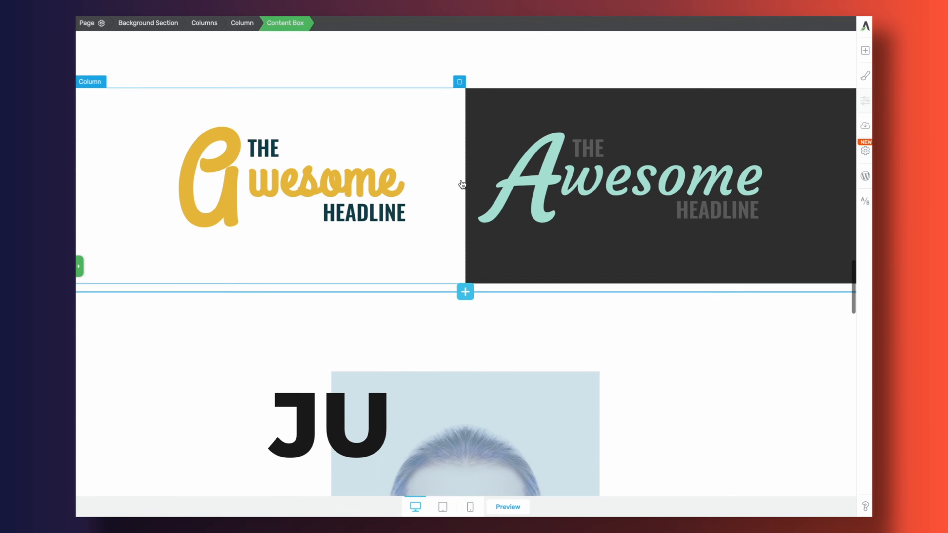
Inspect the separate text elements of the dark Awesome headline and the remaining sections to the ocean banner, ending back at the hero
{"action": "left_click", "coordinate": [528, 155]}
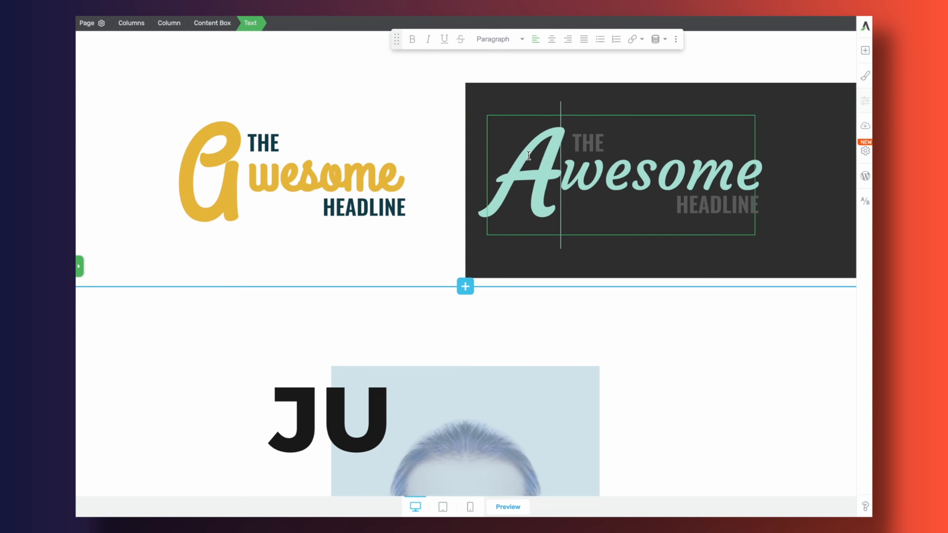
{"action": "left_click", "coordinate": [585, 143]}
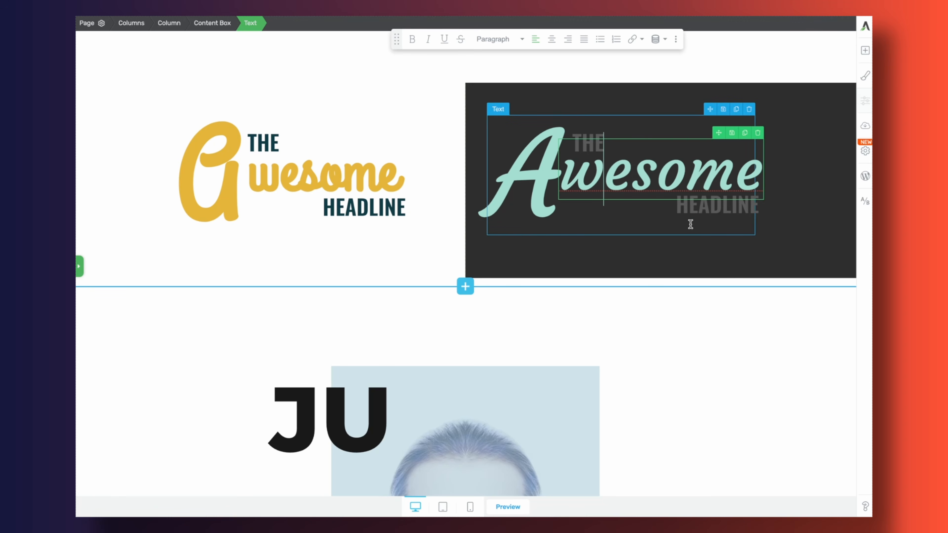
{"action": "left_click", "coordinate": [700, 211]}
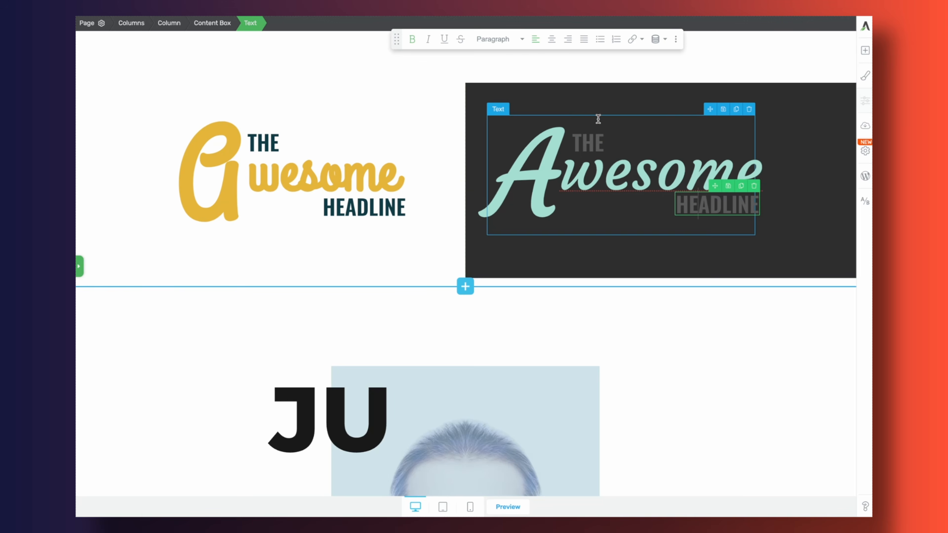
{"action": "scroll", "coordinate": [474, 230], "scroll_direction": "down", "scroll_amount": 10}
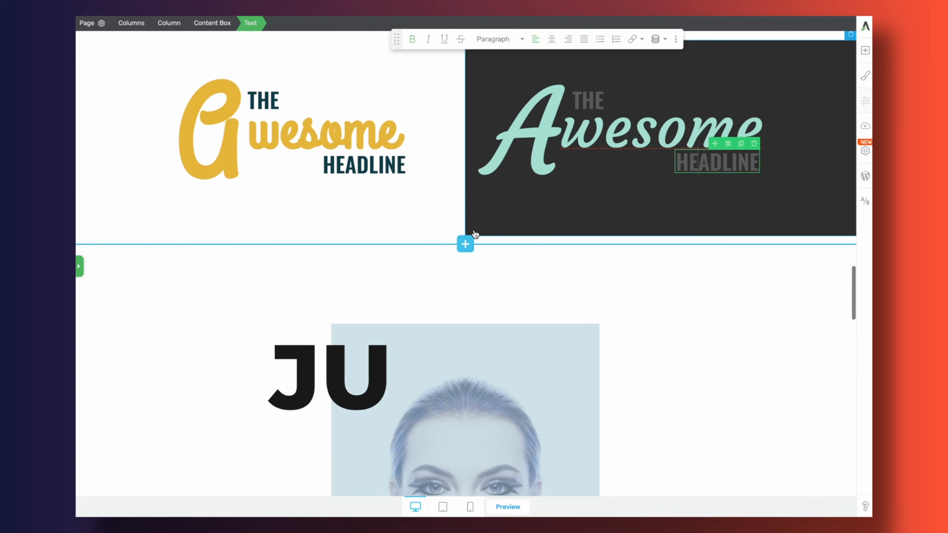
{"action": "scroll", "coordinate": [475, 229], "scroll_direction": "down", "scroll_amount": 20}
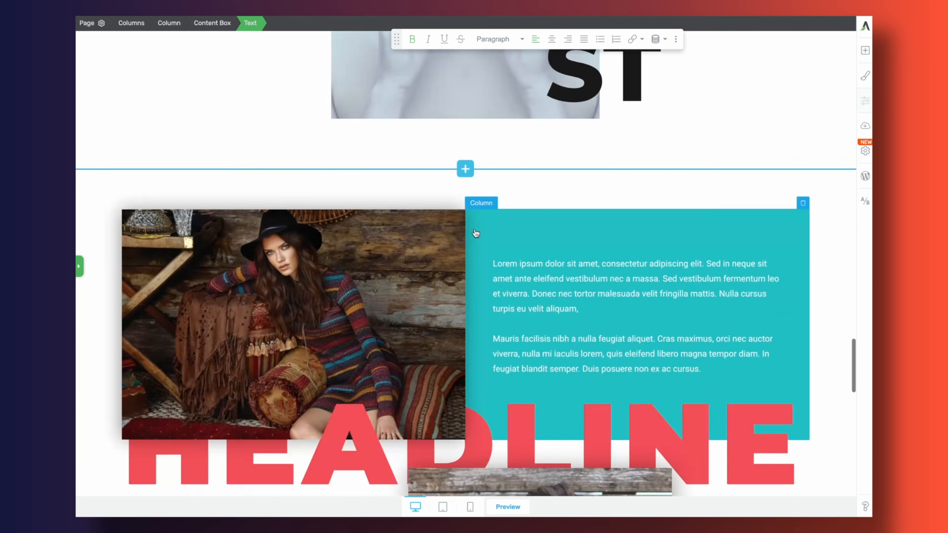
{"action": "scroll", "coordinate": [475, 229], "scroll_direction": "down", "scroll_amount": 12}
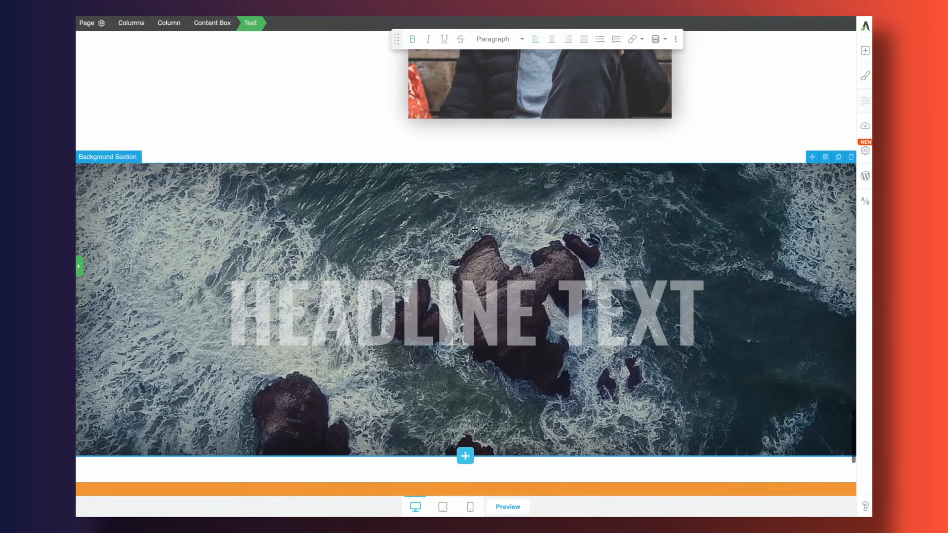
{"action": "scroll", "coordinate": [475, 230], "scroll_direction": "up", "scroll_amount": 14}
{"action": "scroll", "coordinate": [474, 229], "scroll_direction": "up", "scroll_amount": 20}
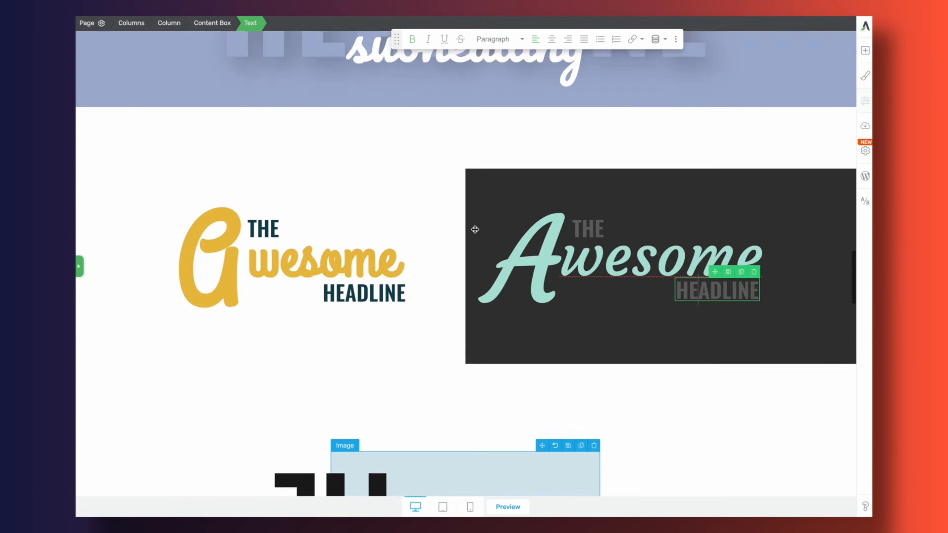
{"action": "scroll", "coordinate": [475, 228], "scroll_direction": "up", "scroll_amount": 20}
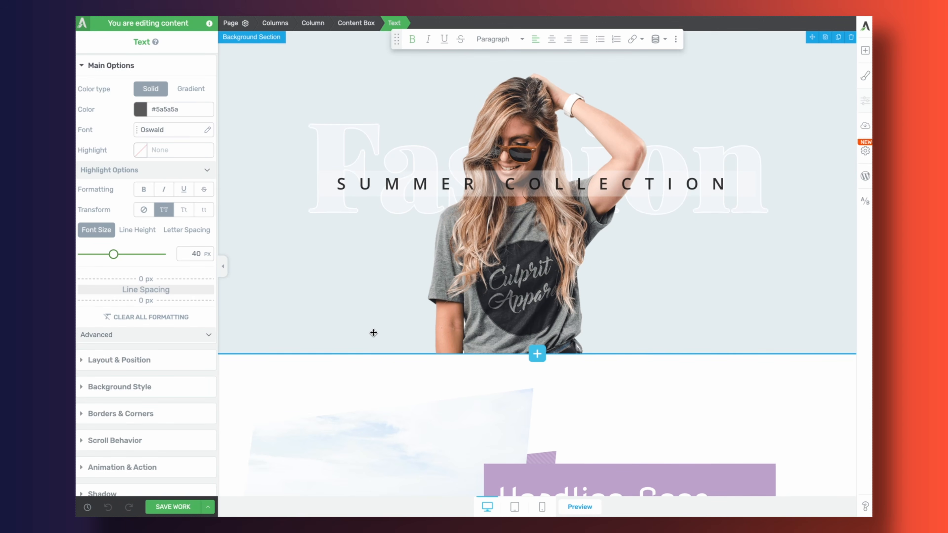
Set the scroll behavior of the hero's large Fashion text to Parallax
{"action": "left_click", "coordinate": [331, 124]}
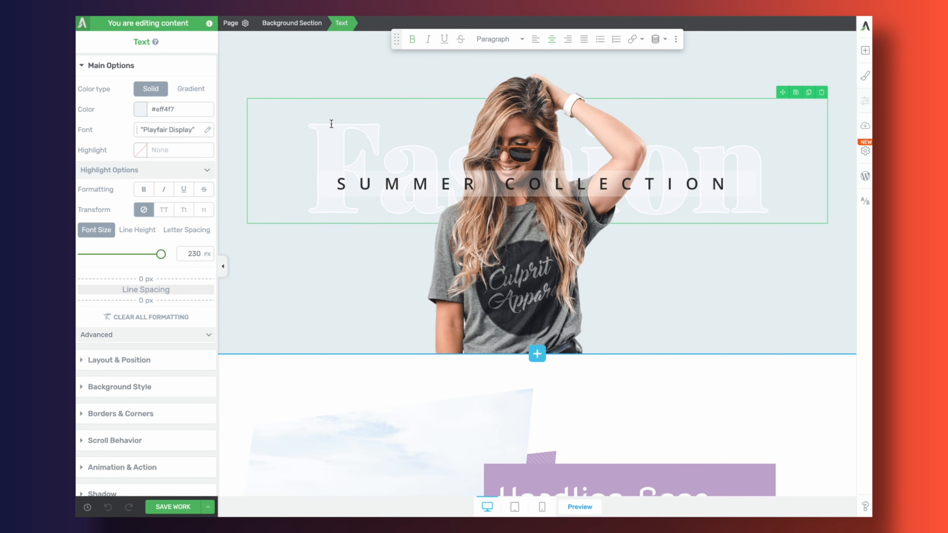
{"action": "double_click", "coordinate": [376, 162]}
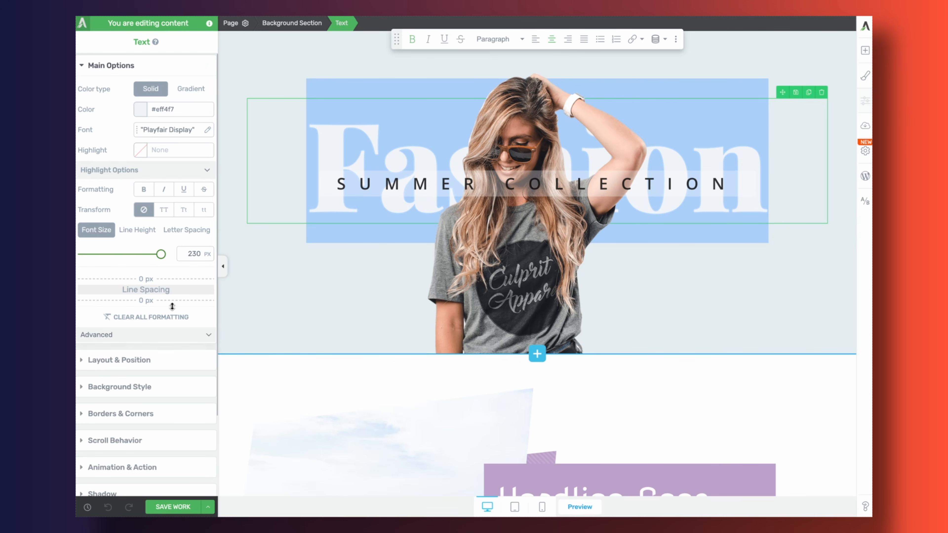
{"action": "scroll", "coordinate": [172, 306], "scroll_direction": "down", "scroll_amount": 3}
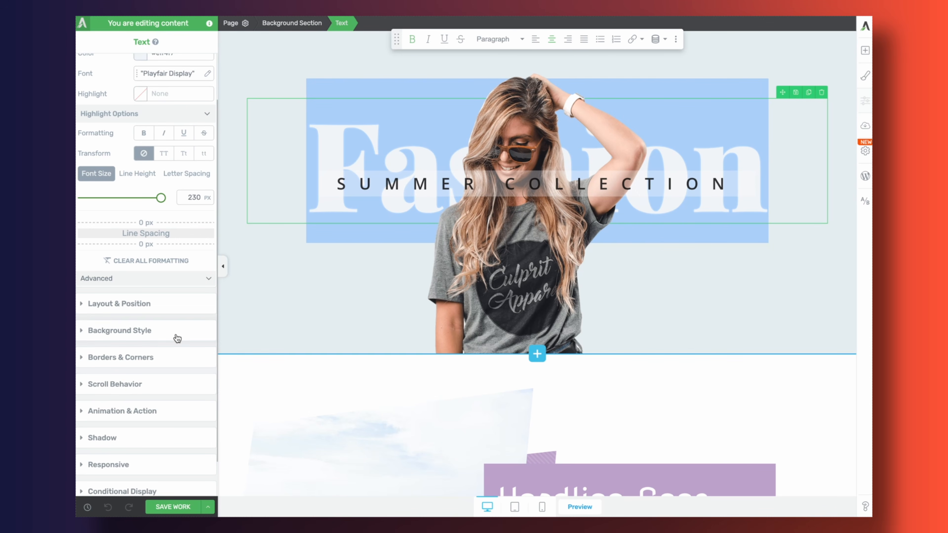
{"action": "left_click", "coordinate": [141, 384]}
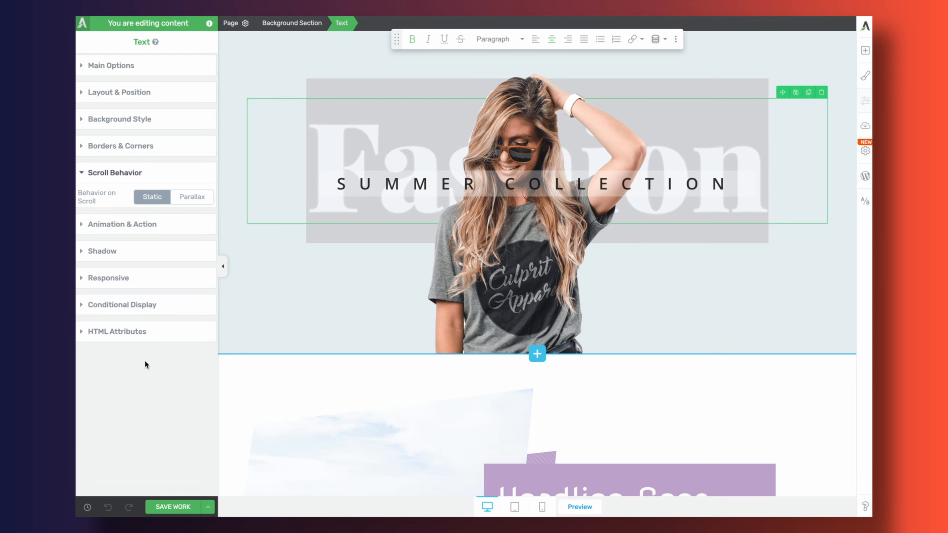
{"action": "left_click", "coordinate": [196, 200]}
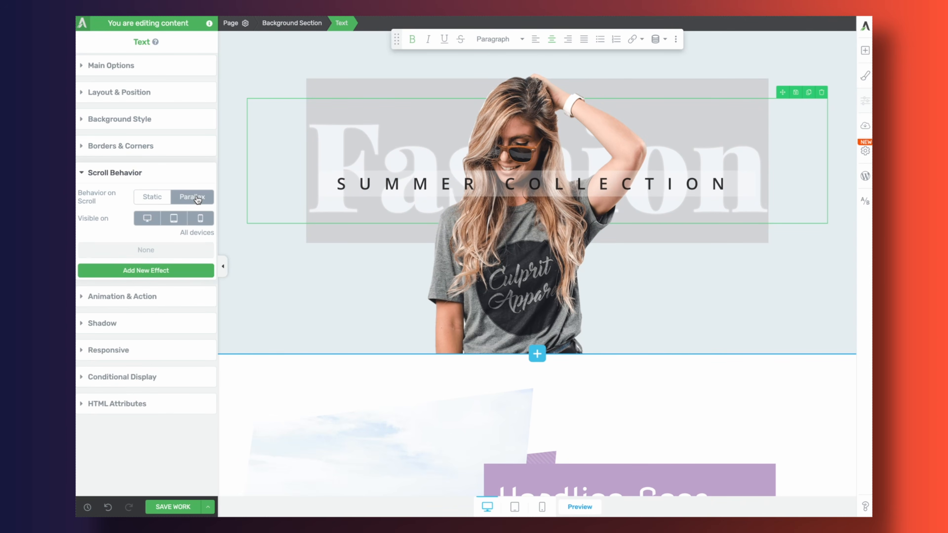
Add a Horizontal Scroll parallax effect of type Right to the Fashion text and apply it
{"action": "left_click", "coordinate": [157, 275]}
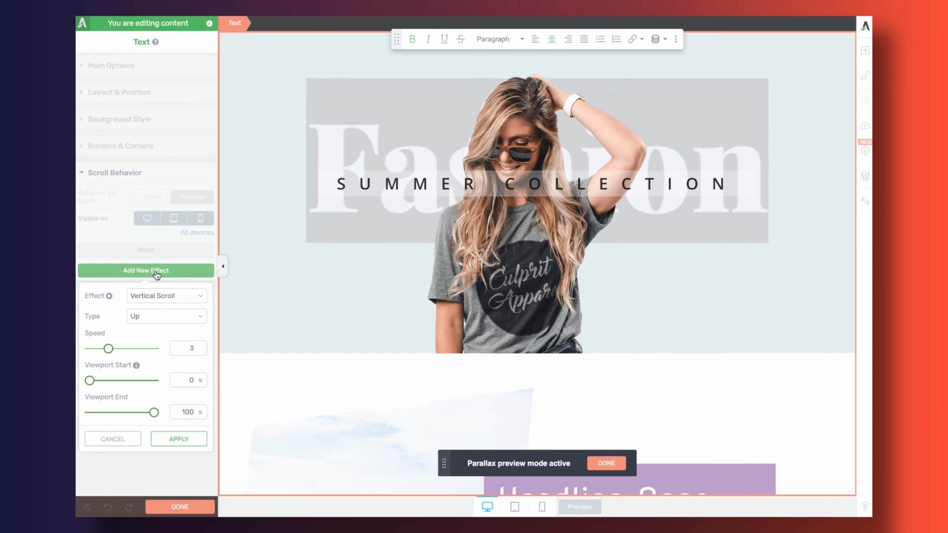
{"action": "left_click", "coordinate": [163, 295]}
{"action": "left_click", "coordinate": [163, 309]}
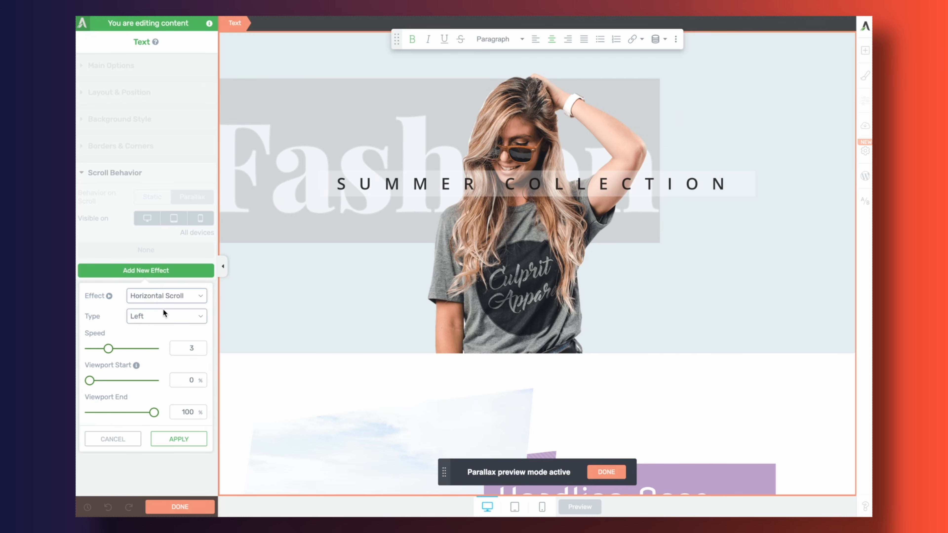
{"action": "left_click", "coordinate": [148, 315]}
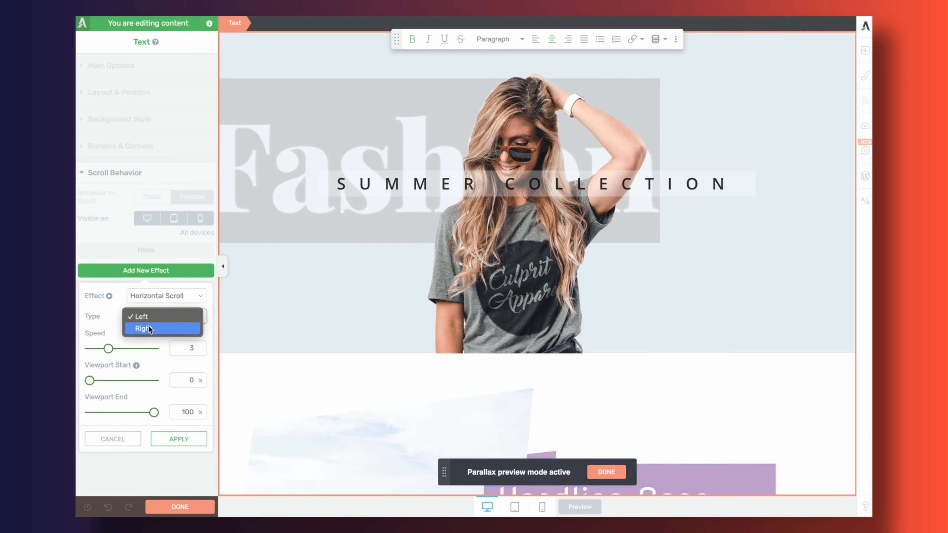
{"action": "left_click", "coordinate": [148, 325]}
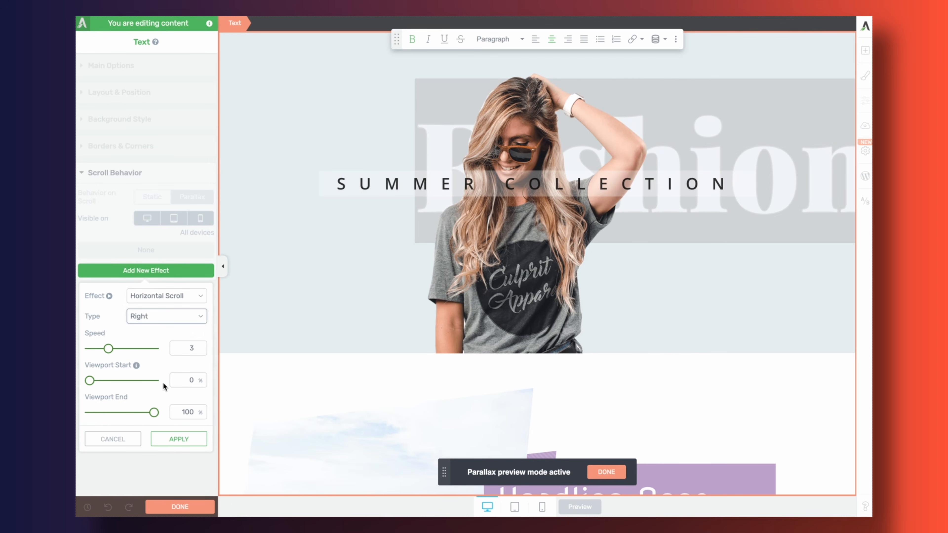
{"action": "left_click", "coordinate": [180, 438]}
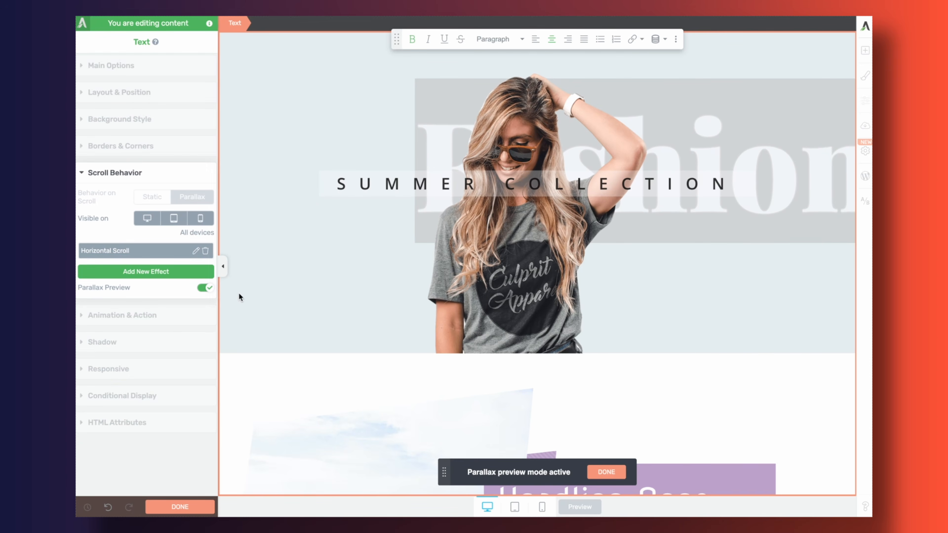
Check how the Fashion text moves with page scrolling in parallax preview mode, and leave the preview
{"action": "scroll", "coordinate": [284, 305], "scroll_direction": "down", "scroll_amount": 2}
{"action": "scroll", "coordinate": [285, 306], "scroll_direction": "up", "scroll_amount": 2}
{"action": "scroll", "coordinate": [285, 305], "scroll_direction": "down", "scroll_amount": 4}
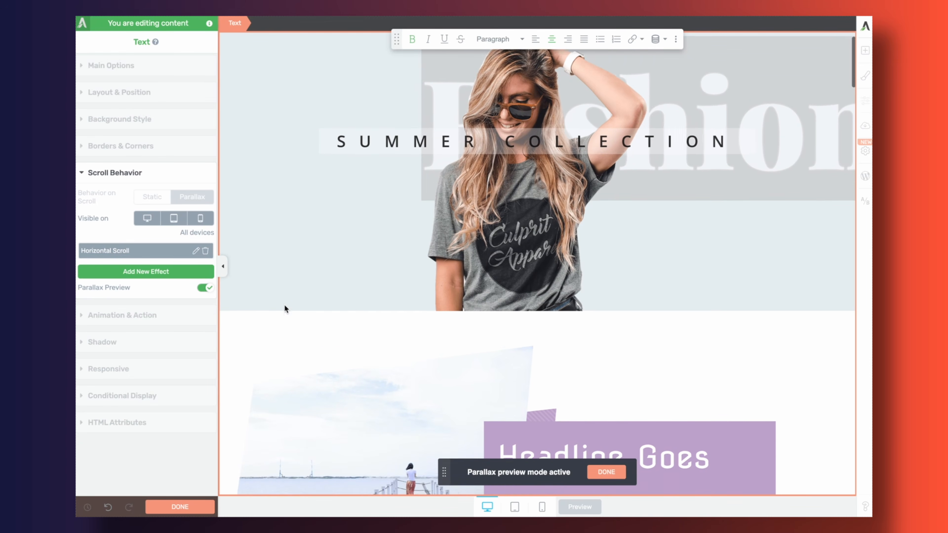
{"action": "scroll", "coordinate": [285, 305], "scroll_direction": "up", "scroll_amount": 2}
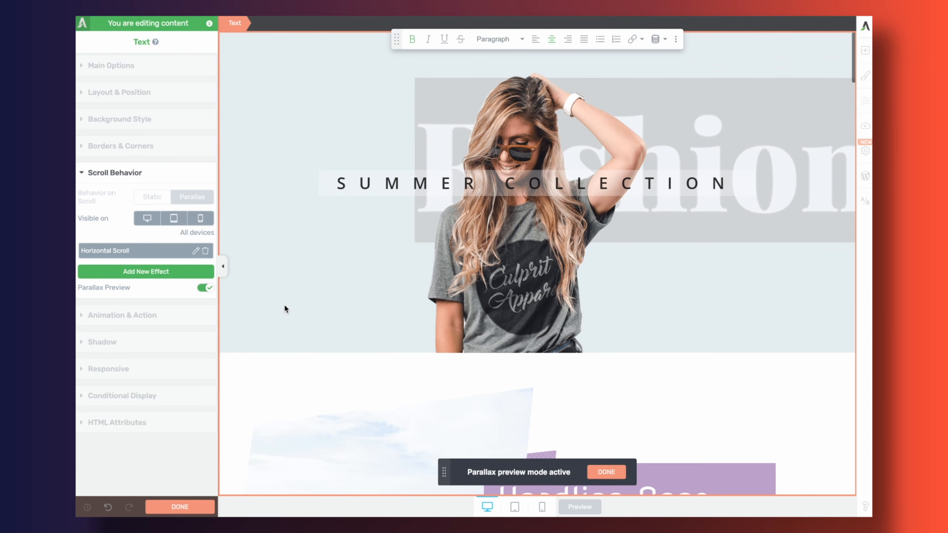
{"action": "scroll", "coordinate": [284, 306], "scroll_direction": "down", "scroll_amount": 3}
{"action": "scroll", "coordinate": [284, 309], "scroll_direction": "up", "scroll_amount": 3}
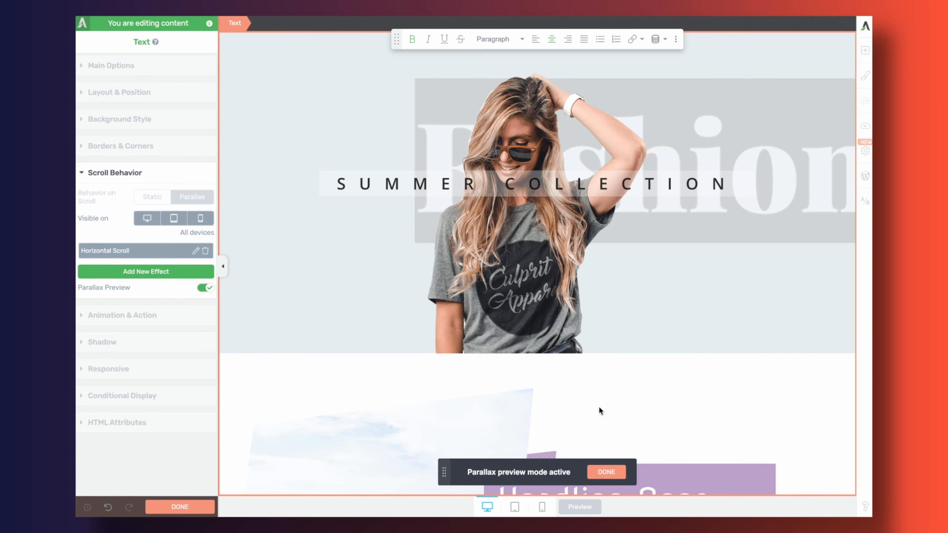
{"action": "left_click", "coordinate": [606, 471]}
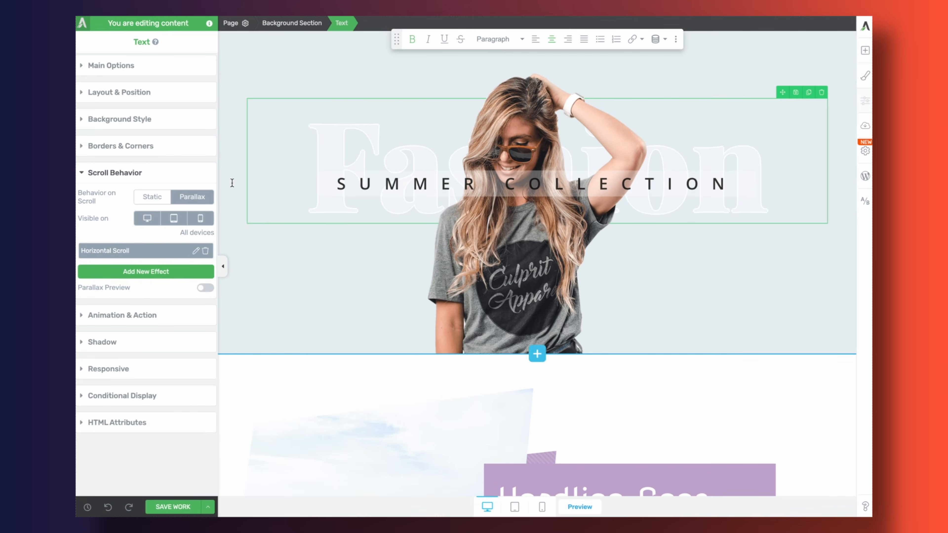
Set the Fashion text's position to Relative with a horizontal offset of about -200 px
{"action": "left_click", "coordinate": [159, 93]}
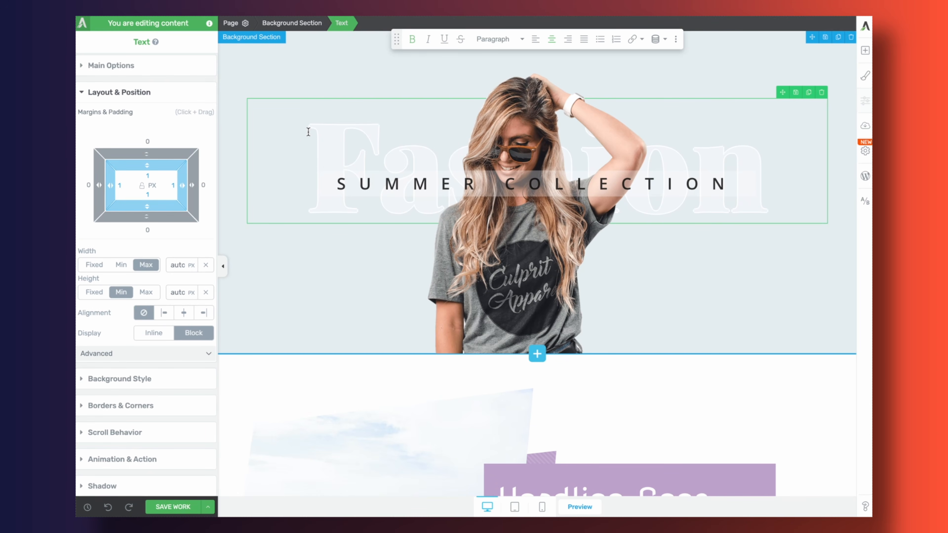
{"action": "left_click", "coordinate": [141, 355]}
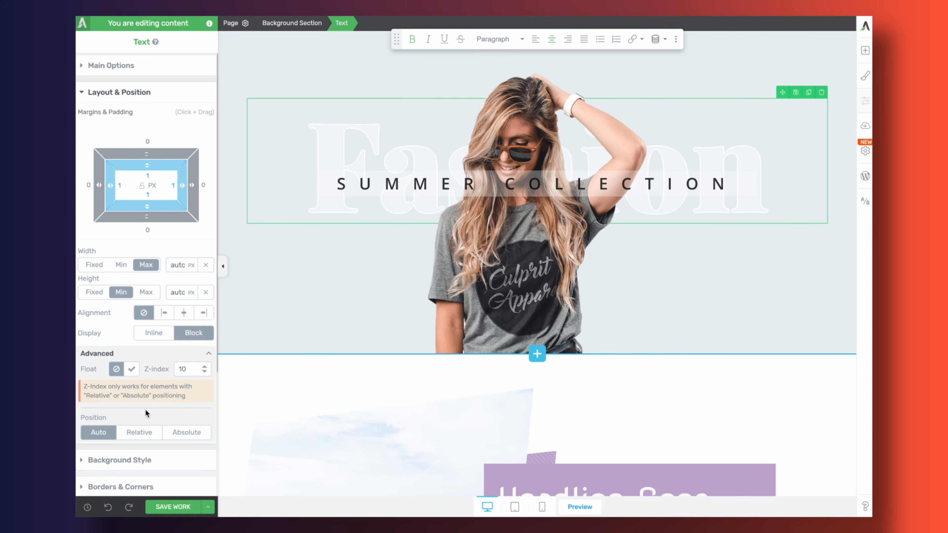
{"action": "scroll", "coordinate": [145, 409], "scroll_direction": "down", "scroll_amount": 1}
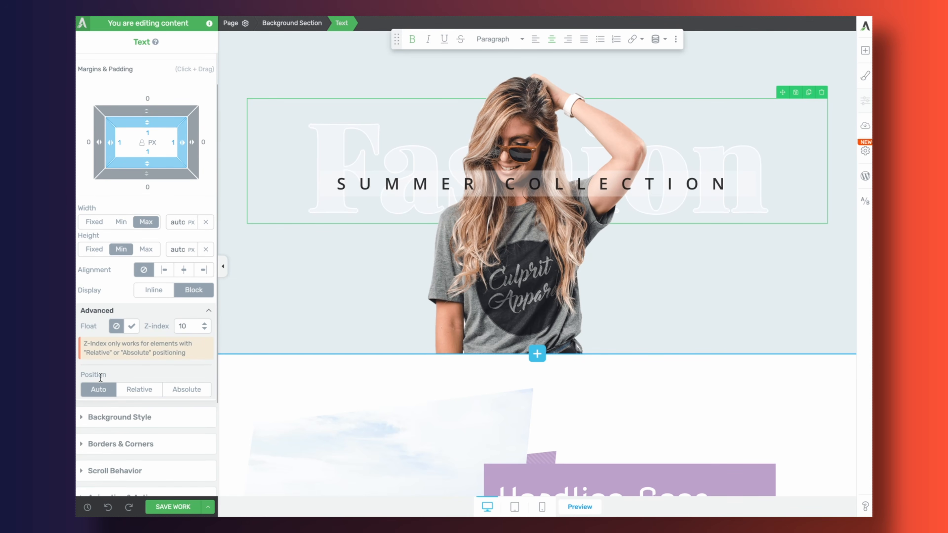
{"action": "left_click", "coordinate": [139, 389]}
{"action": "scroll", "coordinate": [166, 389], "scroll_direction": "down", "scroll_amount": 1}
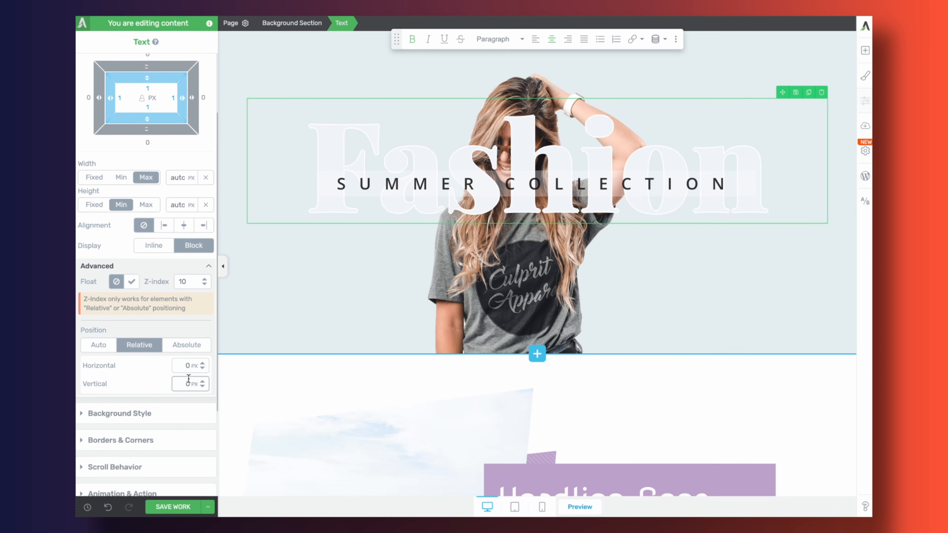
{"action": "left_click_drag", "start_coordinate": [204, 362], "coordinate": [182, 476]}
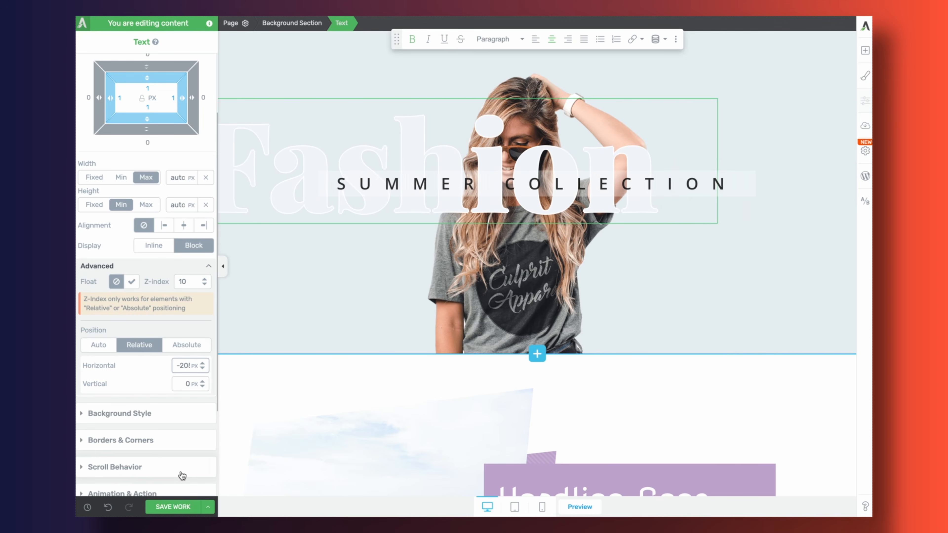
{"action": "left_click", "coordinate": [223, 267]}
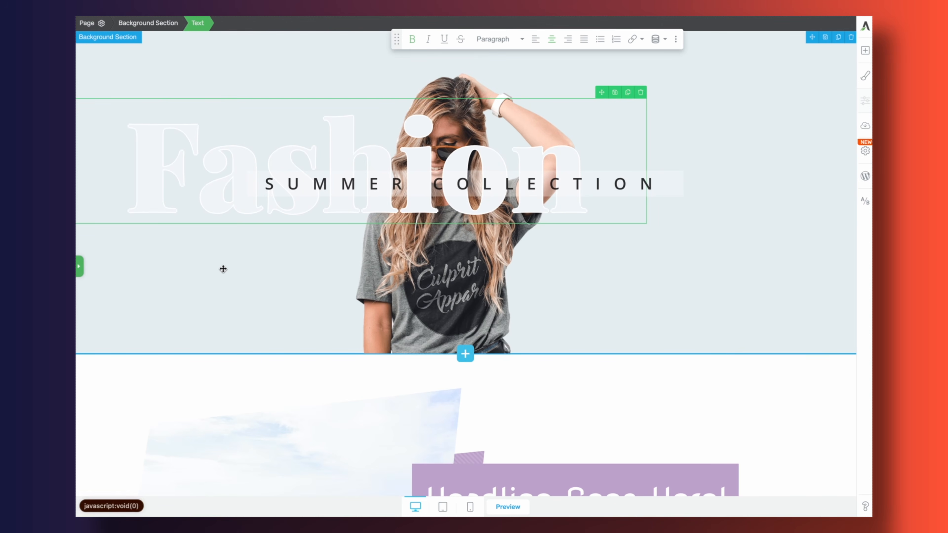
{"action": "left_click", "coordinate": [80, 266]}
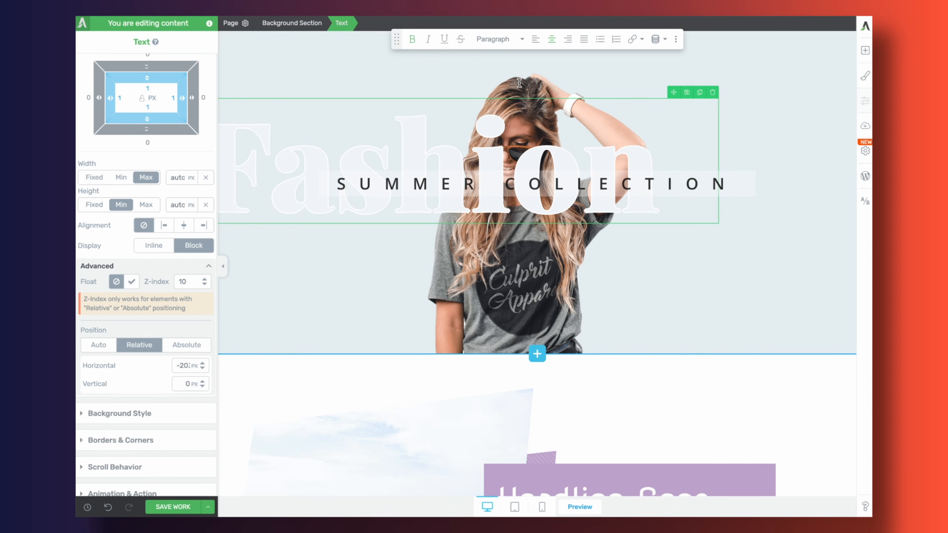
Set the z-index of the hero's woman image to 11
{"action": "double_click", "coordinate": [323, 147]}
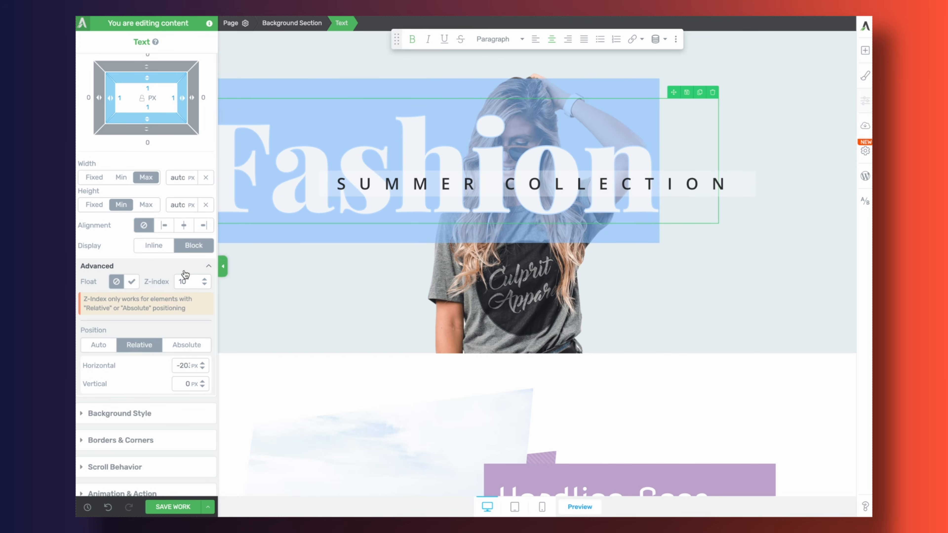
{"action": "left_click", "coordinate": [463, 276]}
{"action": "left_click", "coordinate": [182, 232]}
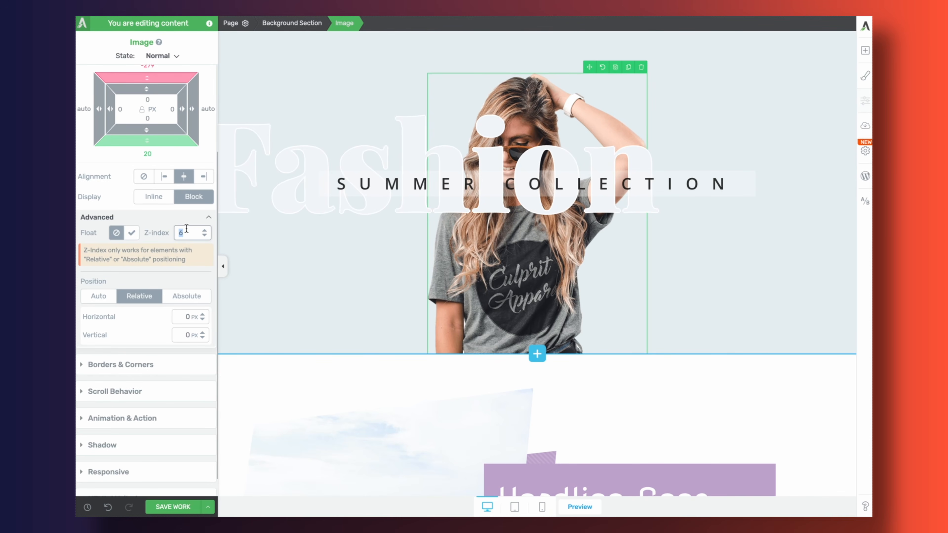
{"action": "type", "text": "11"}
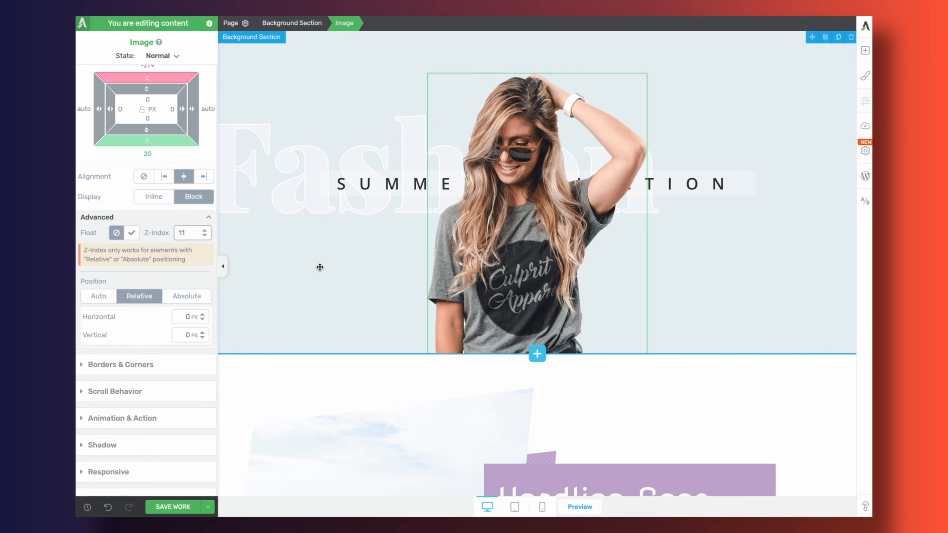
Set the z-index of the Summer Collection text to 12
{"action": "left_click", "coordinate": [257, 142]}
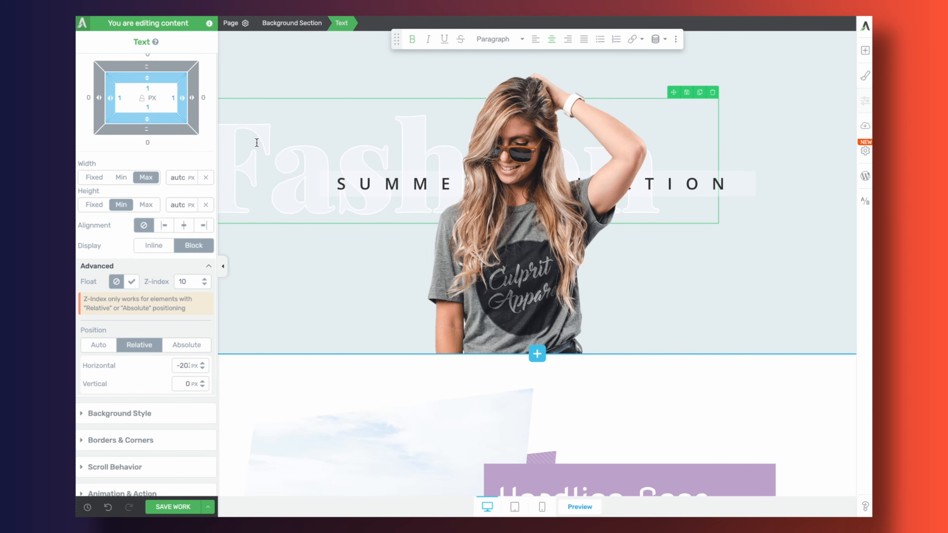
{"action": "left_click", "coordinate": [358, 176]}
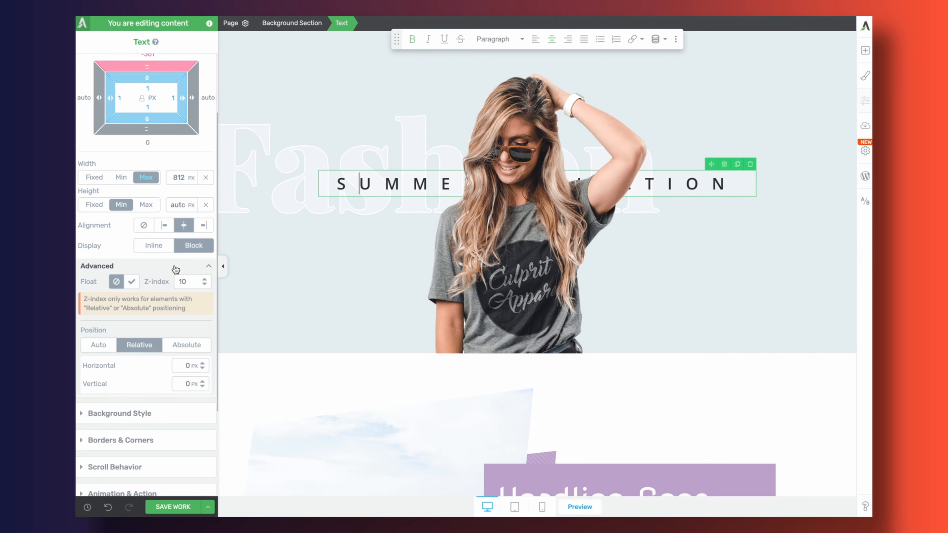
{"action": "double_click", "coordinate": [187, 280]}
{"action": "type", "text": "12"}
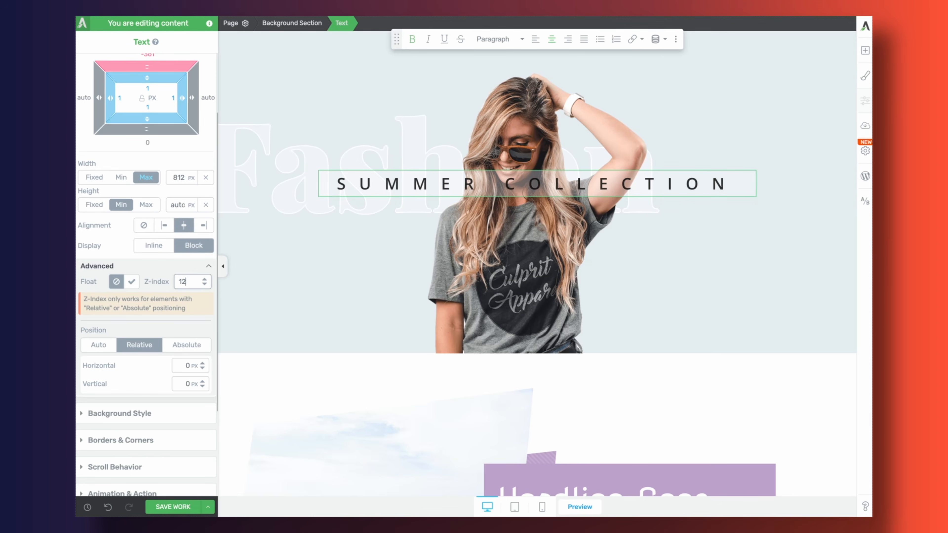
Save the page and check the hero's layering and the Fashion text's scroll motion on the page preview
{"action": "left_click", "coordinate": [601, 267]}
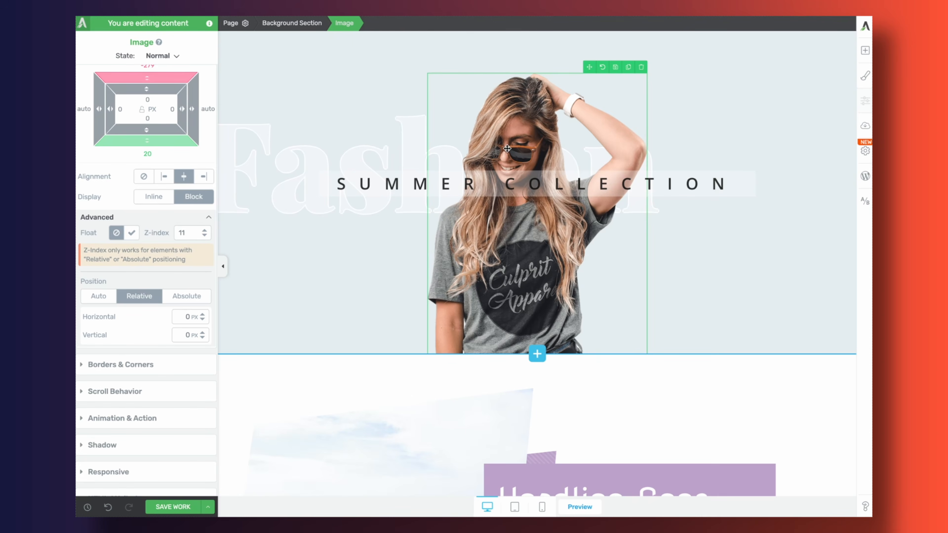
{"action": "left_click", "coordinate": [191, 513]}
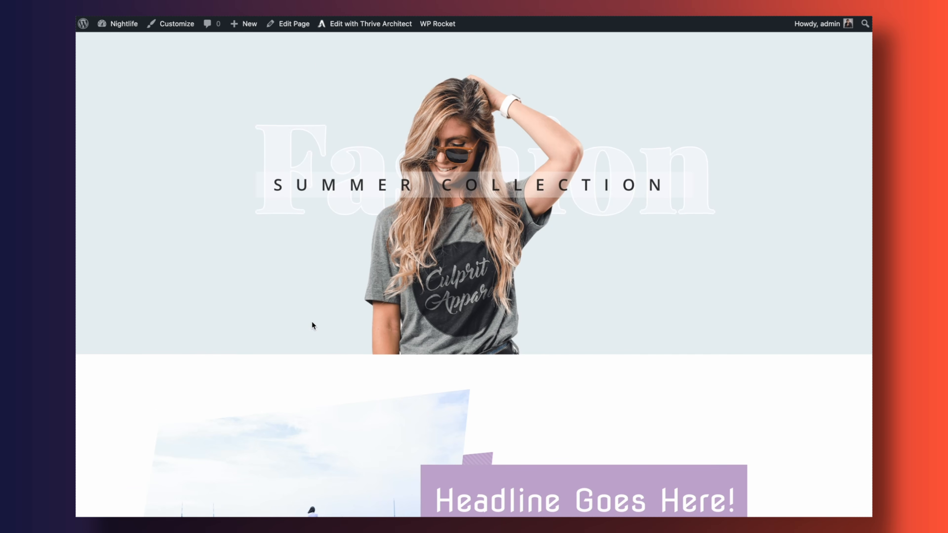
{"action": "scroll", "coordinate": [312, 323], "scroll_direction": "down", "scroll_amount": 3}
{"action": "scroll", "coordinate": [312, 325], "scroll_direction": "down", "scroll_amount": 3}
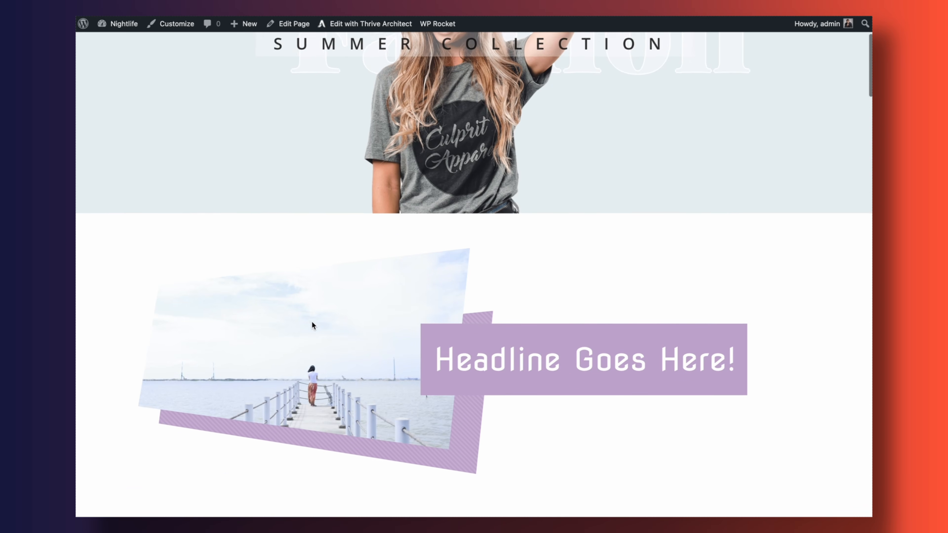
{"action": "scroll", "coordinate": [313, 325], "scroll_direction": "up", "scroll_amount": 5}
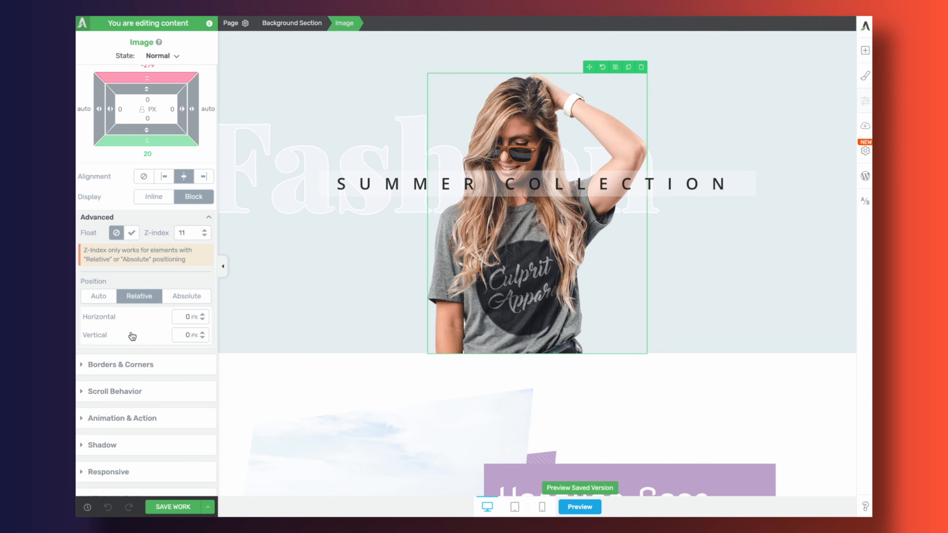
Set the speed of the Fashion text's Horizontal Scroll effect to 4.5, apply it and check the scroll motion
{"action": "double_click", "coordinate": [291, 188]}
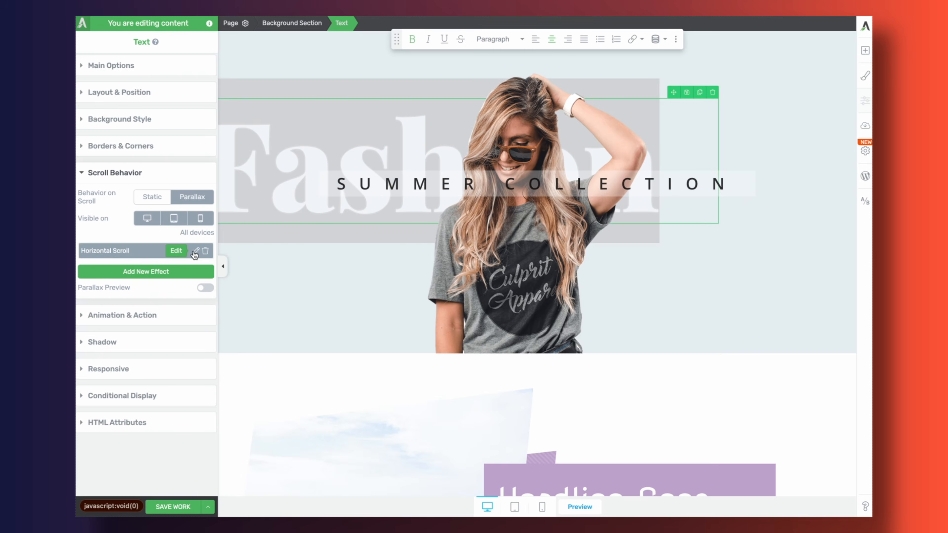
{"action": "left_click", "coordinate": [194, 254]}
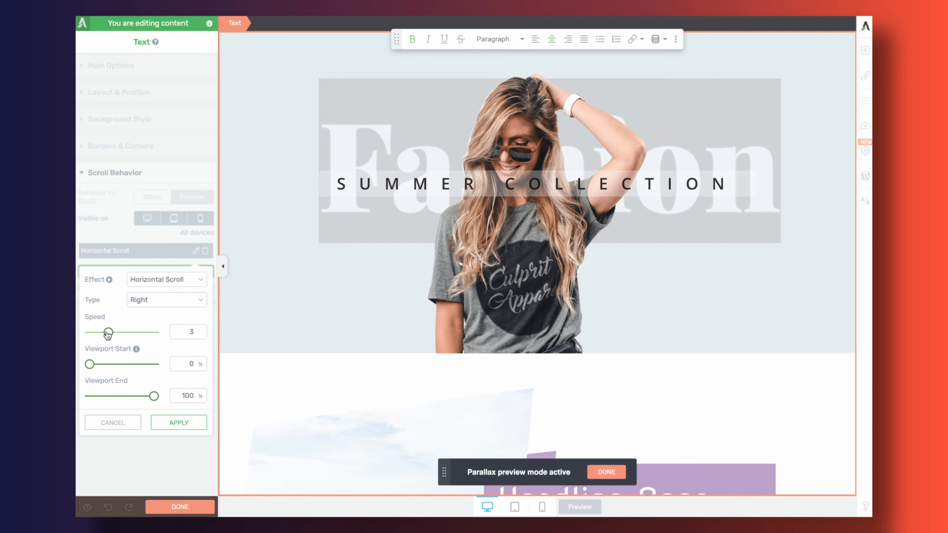
{"action": "left_click_drag", "start_coordinate": [109, 332], "coordinate": [119, 333]}
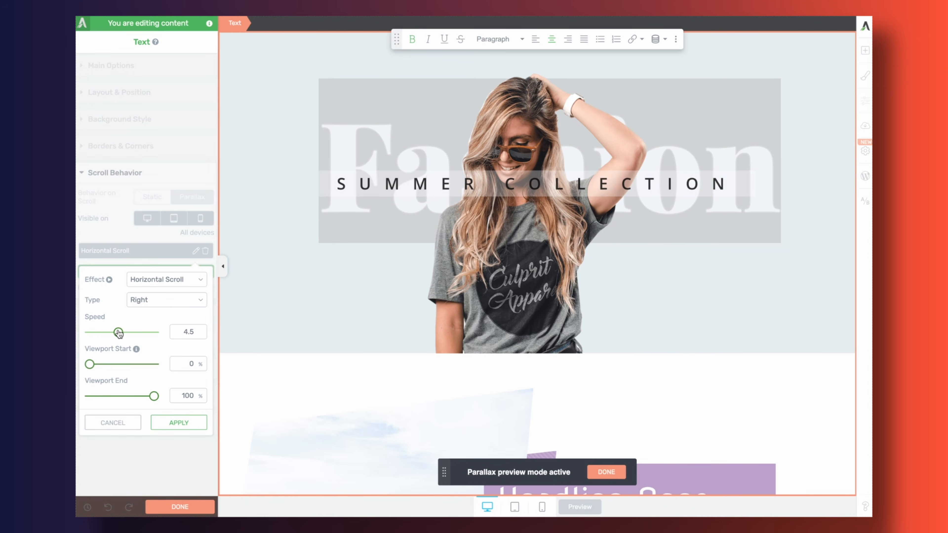
{"action": "left_click", "coordinate": [190, 423]}
{"action": "left_click", "coordinate": [180, 507]}
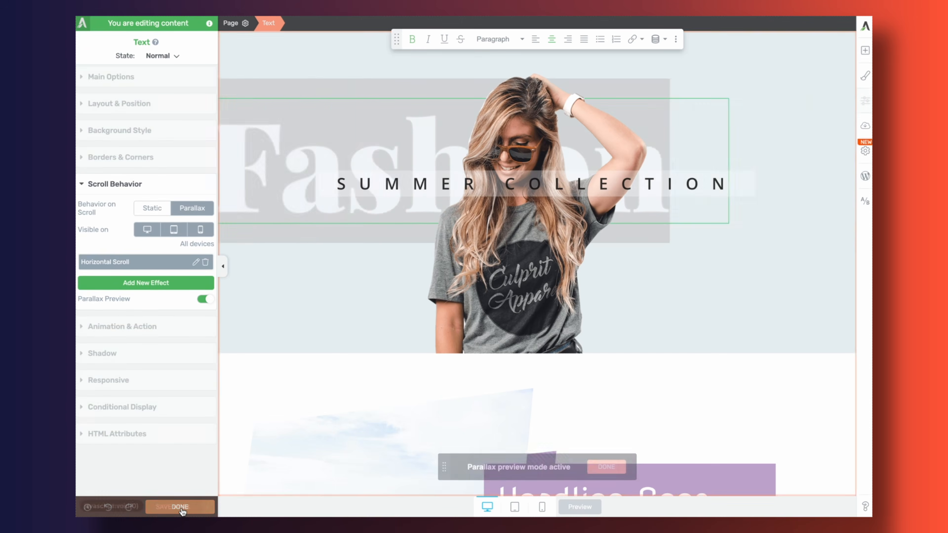
{"action": "scroll", "coordinate": [236, 256], "scroll_direction": "down", "scroll_amount": 2}
{"action": "scroll", "coordinate": [236, 256], "scroll_direction": "up", "scroll_amount": 1}
{"action": "scroll", "coordinate": [236, 255], "scroll_direction": "up", "scroll_amount": 3}
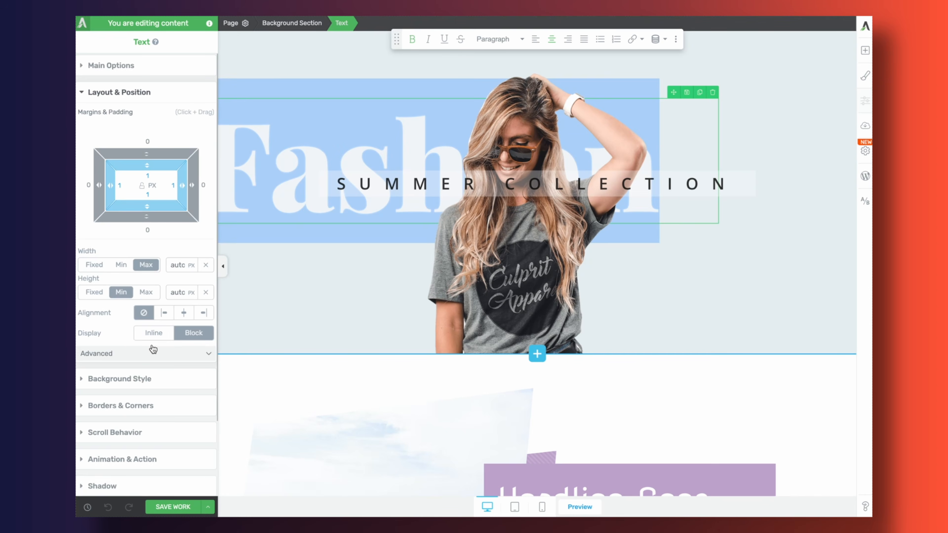
Shift the Fashion text's relative position to a horizontal offset of about -345 px and save the page
{"action": "left_click", "coordinate": [153, 354]}
{"action": "scroll", "coordinate": [142, 381], "scroll_direction": "down", "scroll_amount": 2}
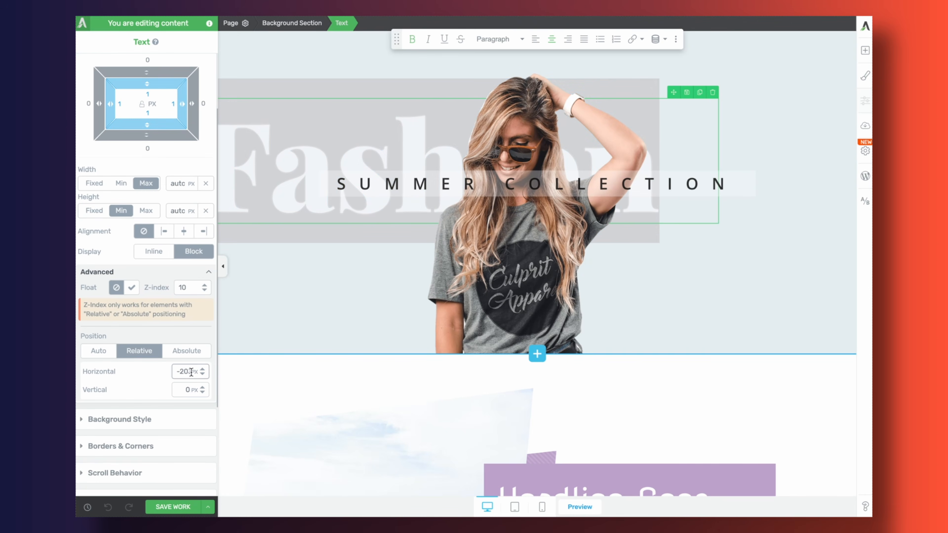
{"action": "left_click_drag", "start_coordinate": [202, 371], "coordinate": [190, 463]}
{"action": "left_click", "coordinate": [222, 266]}
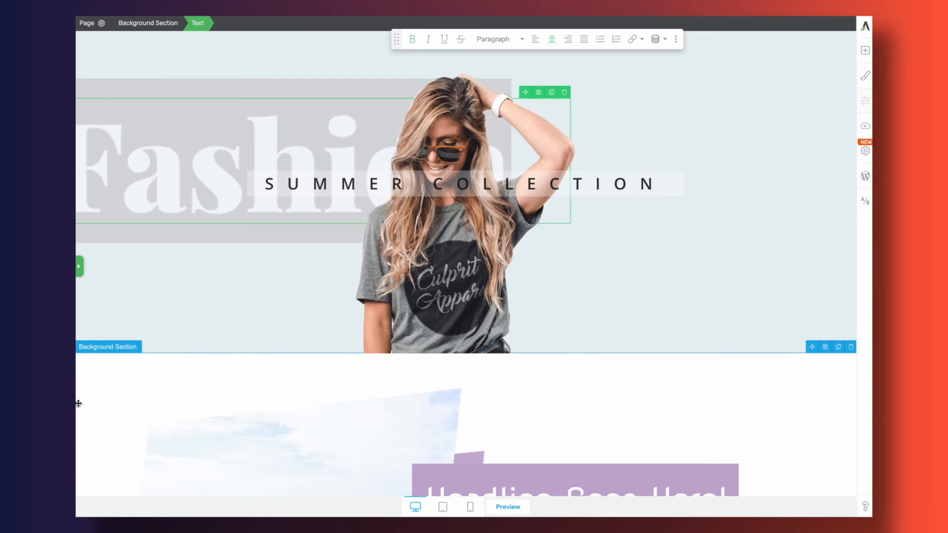
{"action": "left_click", "coordinate": [79, 266]}
{"action": "left_click", "coordinate": [171, 506]}
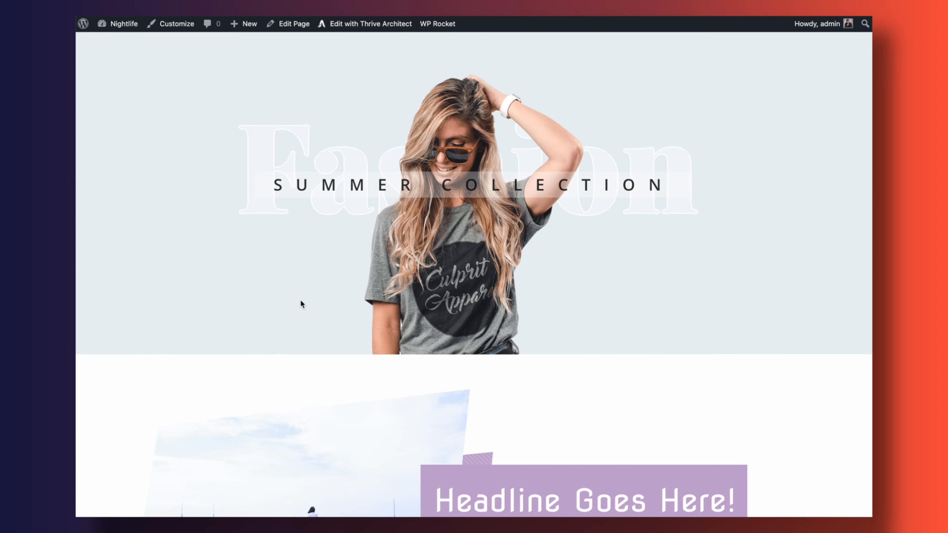
Examine on the page preview how the Fashion text moves behind the woman while scrolling the hero
{"action": "scroll", "coordinate": [300, 302], "scroll_direction": "down", "scroll_amount": 1}
{"action": "scroll", "coordinate": [299, 308], "scroll_direction": "down", "scroll_amount": 4}
{"action": "scroll", "coordinate": [299, 308], "scroll_direction": "up", "scroll_amount": 5}
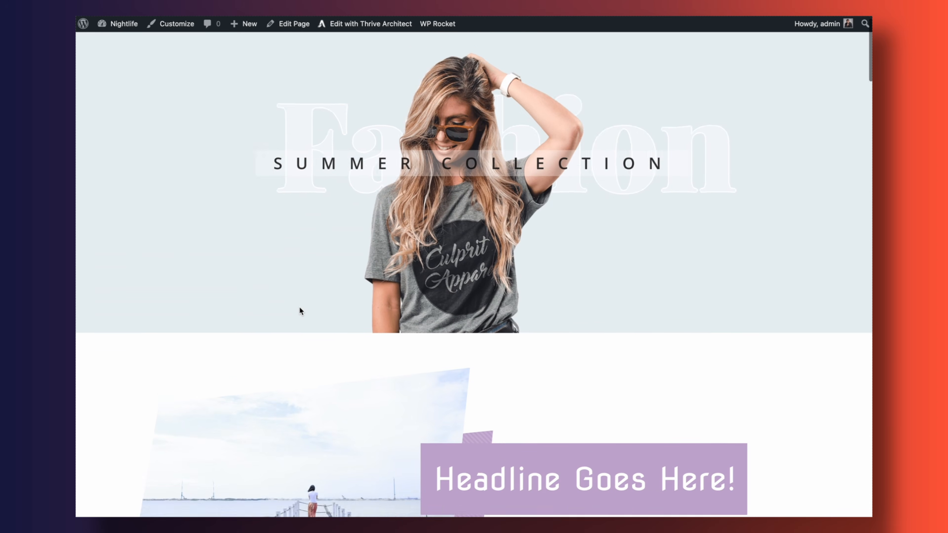
{"action": "scroll", "coordinate": [300, 308], "scroll_direction": "down", "scroll_amount": 3}
{"action": "scroll", "coordinate": [299, 308], "scroll_direction": "up", "scroll_amount": 3}
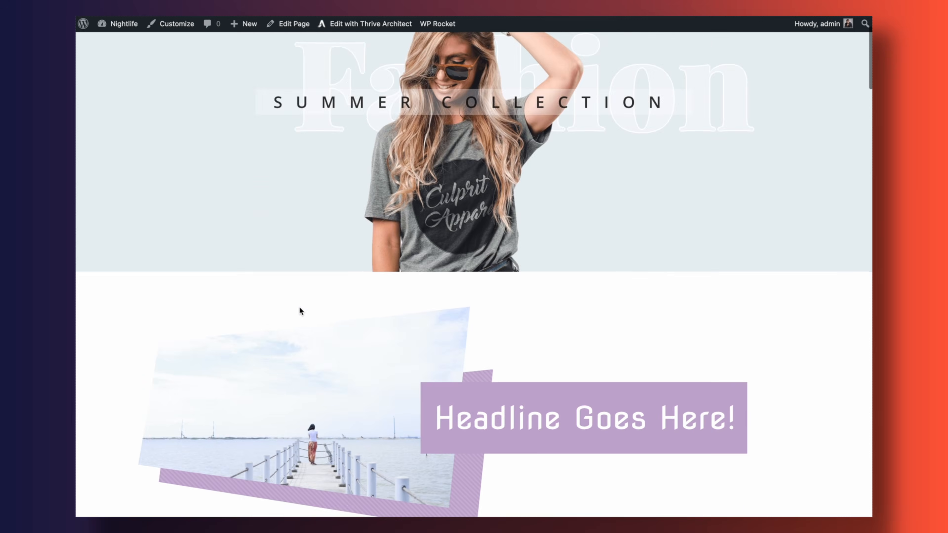
{"action": "scroll", "coordinate": [299, 308], "scroll_direction": "down", "scroll_amount": 3}
{"action": "scroll", "coordinate": [300, 308], "scroll_direction": "up", "scroll_amount": 4}
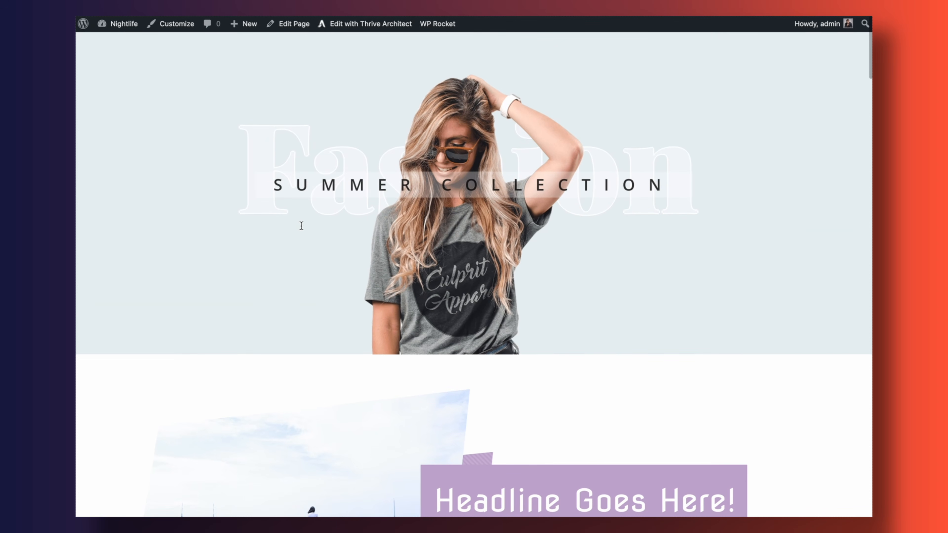
Find the dark profile section below the two framed headline boxes and select its large green letter D in the editor
{"action": "scroll", "coordinate": [297, 299], "scroll_direction": "down", "scroll_amount": 10}
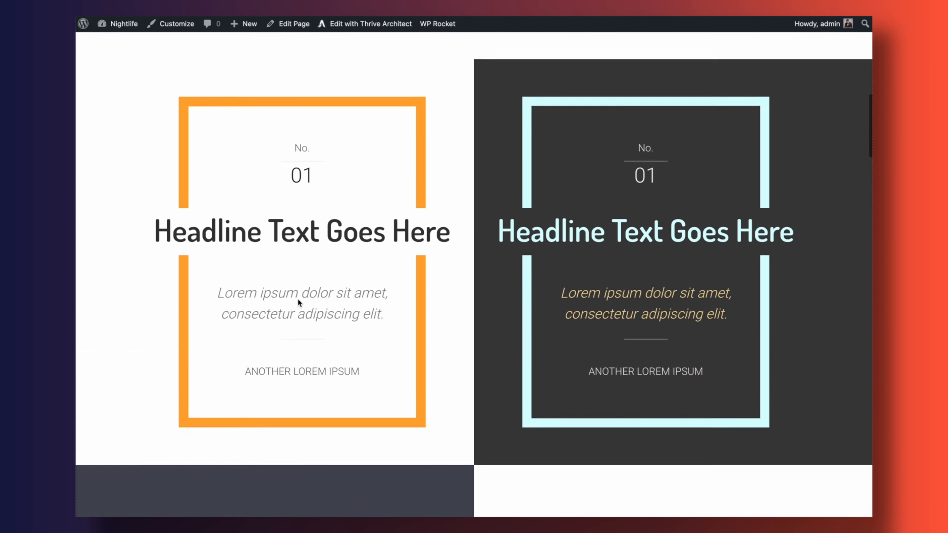
{"action": "scroll", "coordinate": [297, 299], "scroll_direction": "down", "scroll_amount": 3}
{"action": "scroll", "coordinate": [257, 246], "scroll_direction": "down", "scroll_amount": 2}
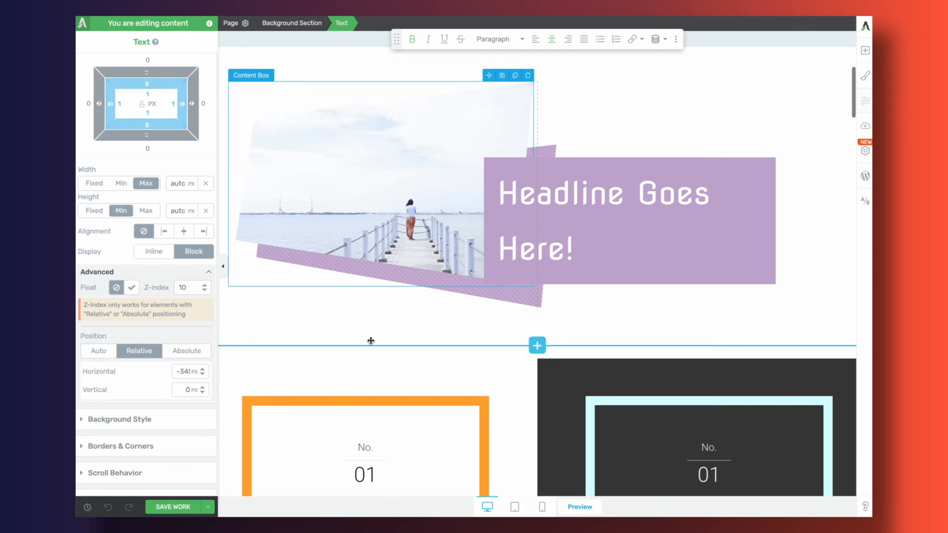
{"action": "scroll", "coordinate": [370, 339], "scroll_direction": "down", "scroll_amount": 10}
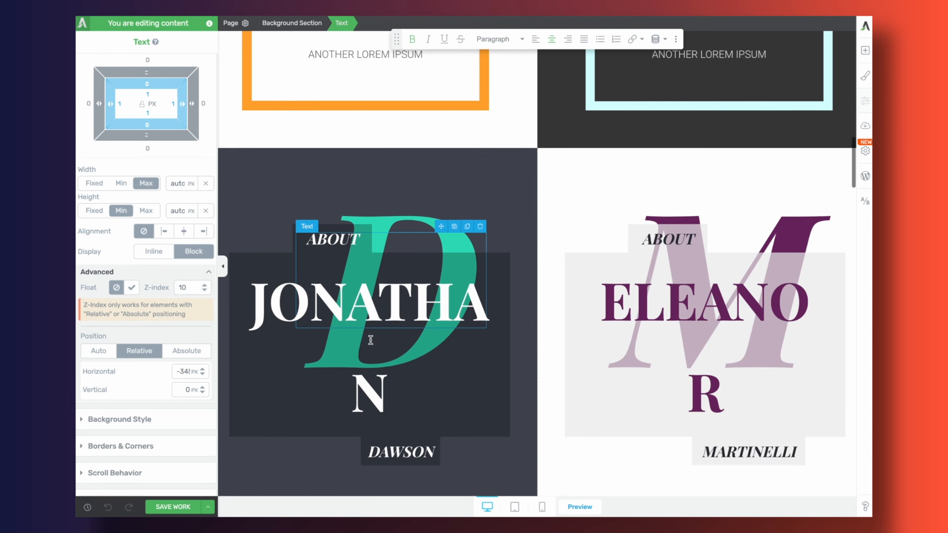
{"action": "left_click", "coordinate": [386, 212]}
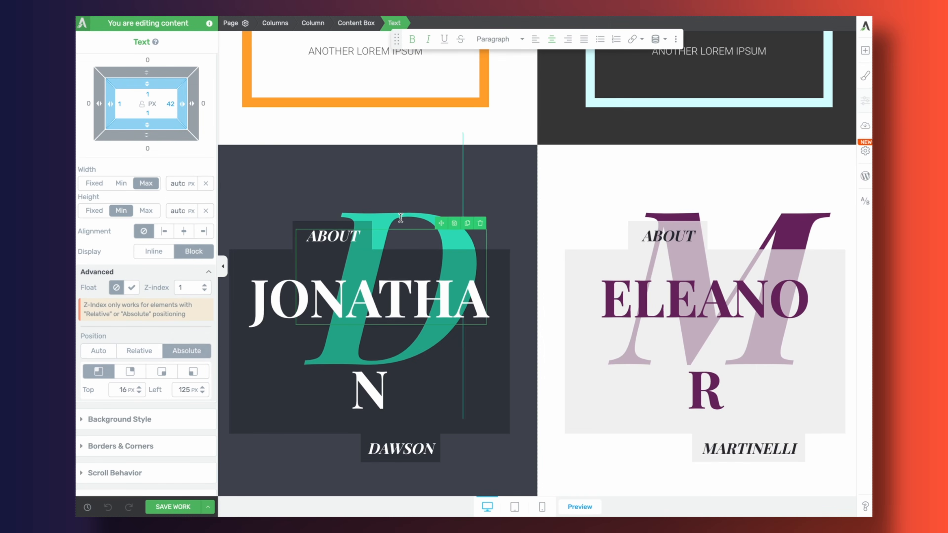
{"action": "double_click", "coordinate": [382, 210]}
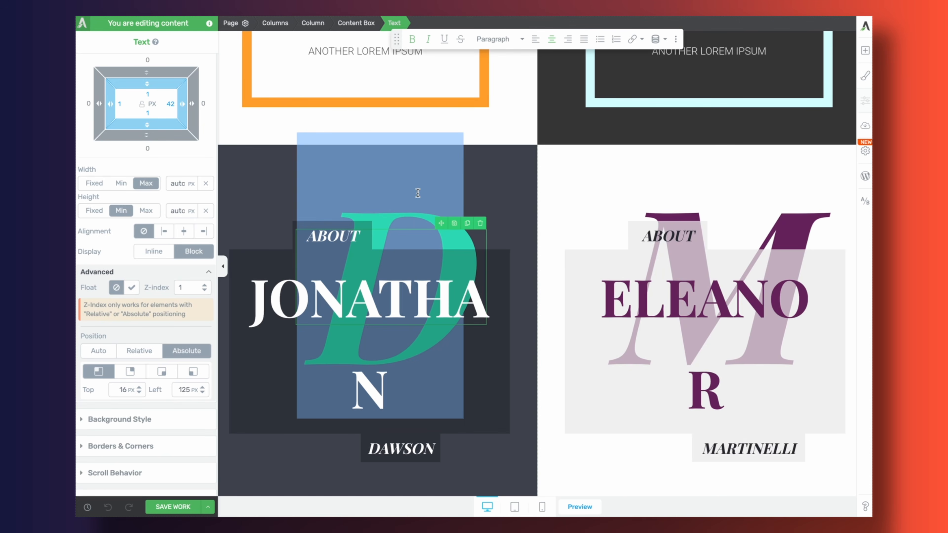
{"action": "left_click", "coordinate": [600, 345]}
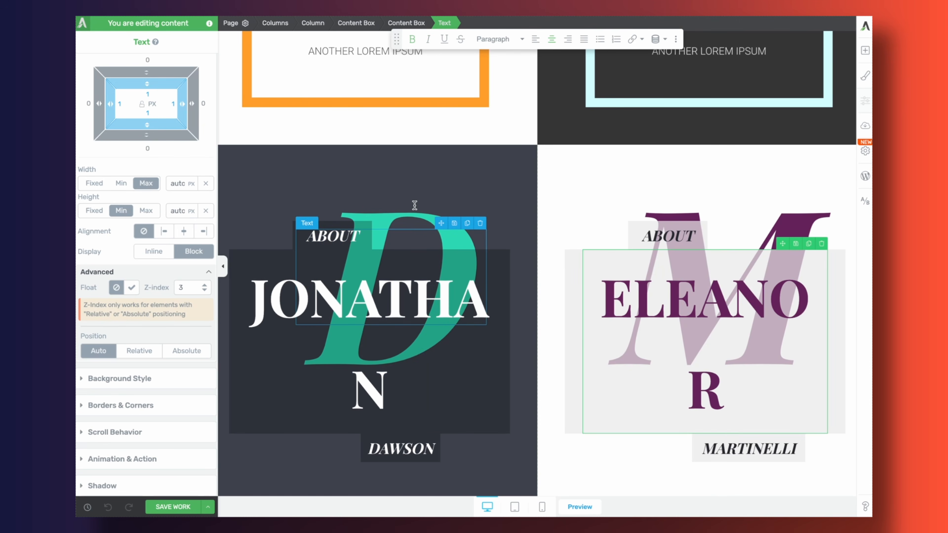
{"action": "double_click", "coordinate": [373, 202]}
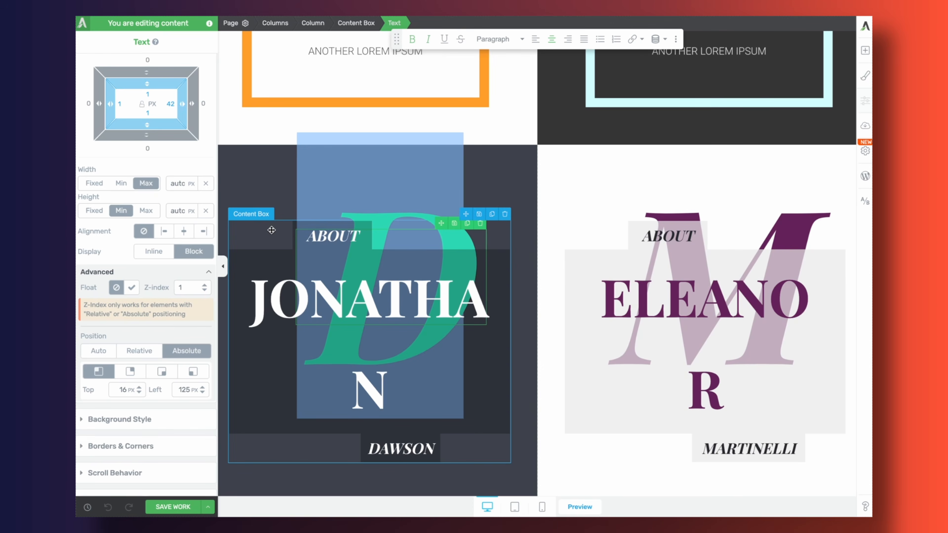
Review the green letter D's text options and switch its scroll behavior to Parallax
{"action": "scroll", "coordinate": [271, 230], "scroll_direction": "down", "scroll_amount": 1}
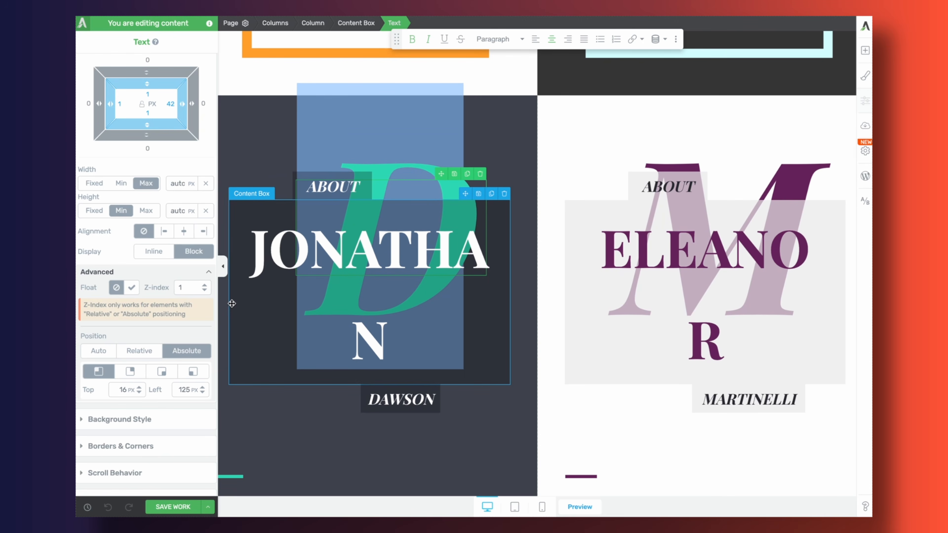
{"action": "scroll", "coordinate": [141, 383], "scroll_direction": "down", "scroll_amount": 2}
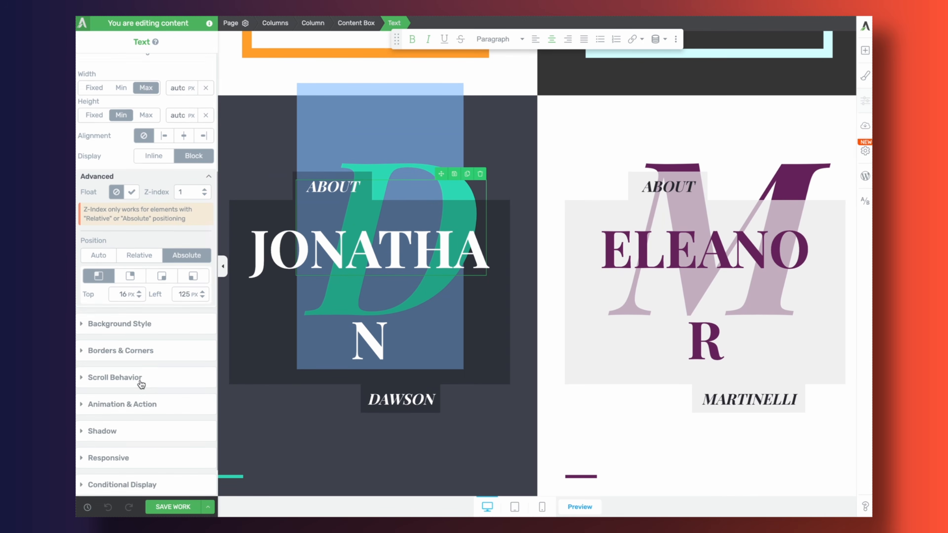
{"action": "scroll", "coordinate": [141, 382], "scroll_direction": "up", "scroll_amount": 4}
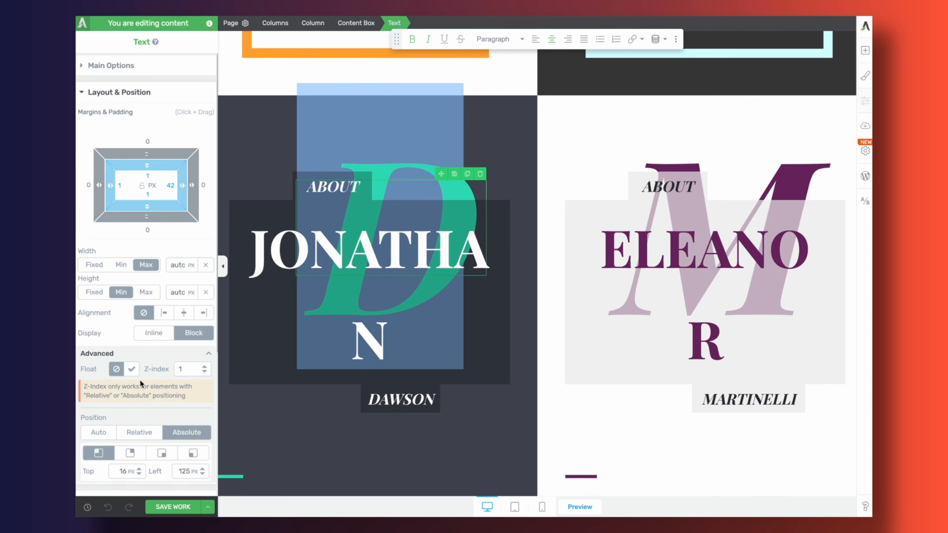
{"action": "double_click", "coordinate": [174, 71]}
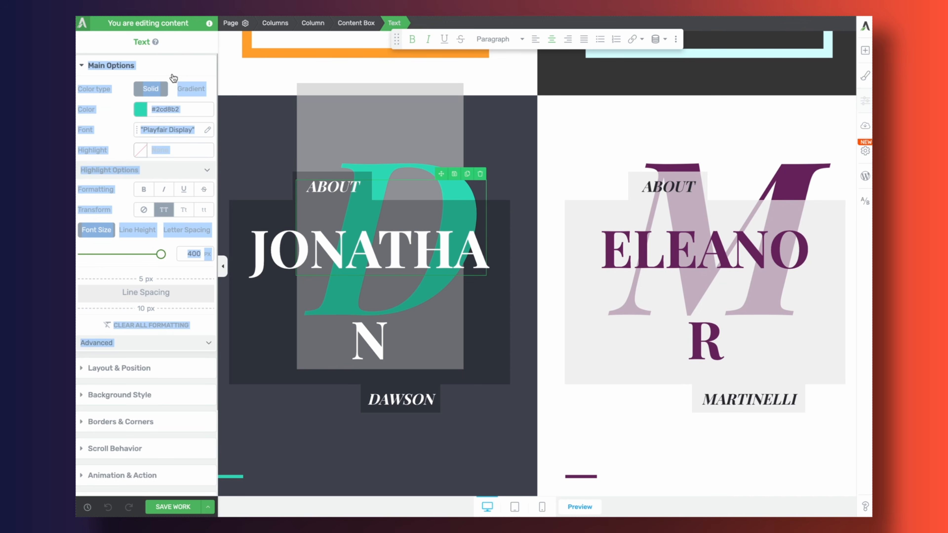
{"action": "left_click", "coordinate": [129, 121]}
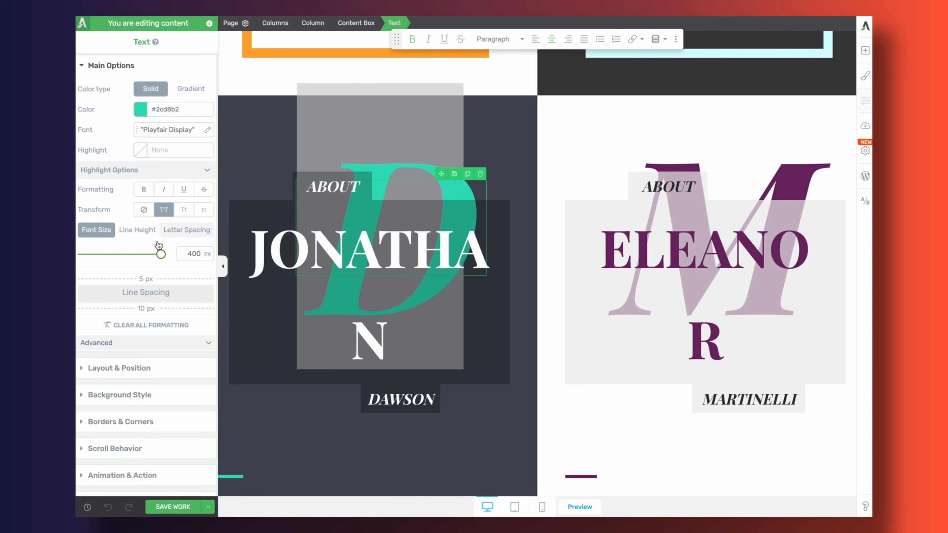
{"action": "scroll", "coordinate": [150, 358], "scroll_direction": "down", "scroll_amount": 2}
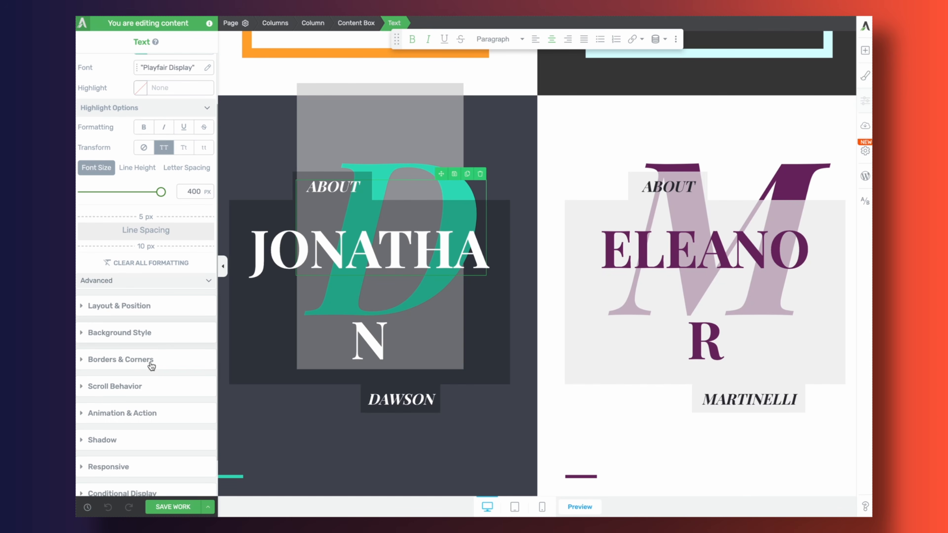
{"action": "scroll", "coordinate": [136, 373], "scroll_direction": "down", "scroll_amount": 1}
{"action": "left_click", "coordinate": [144, 360]}
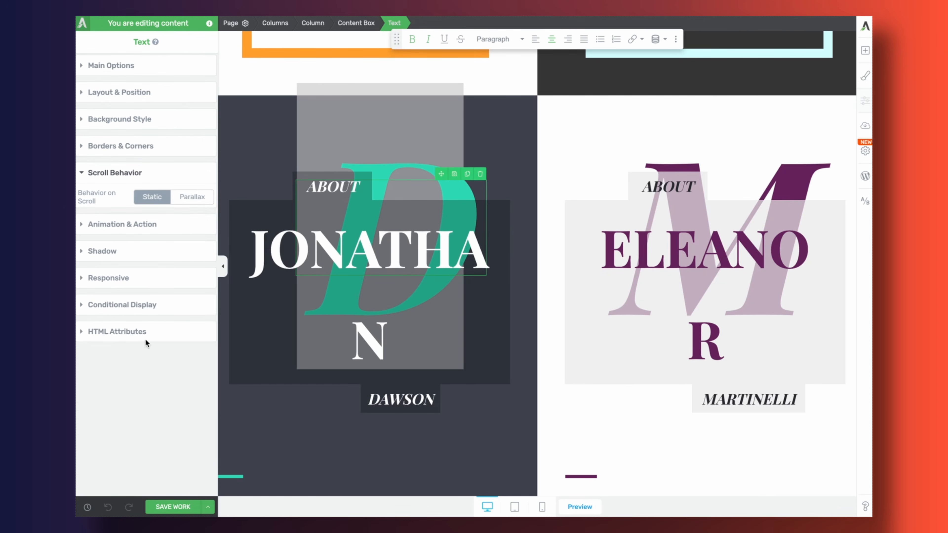
{"action": "left_click", "coordinate": [188, 197]}
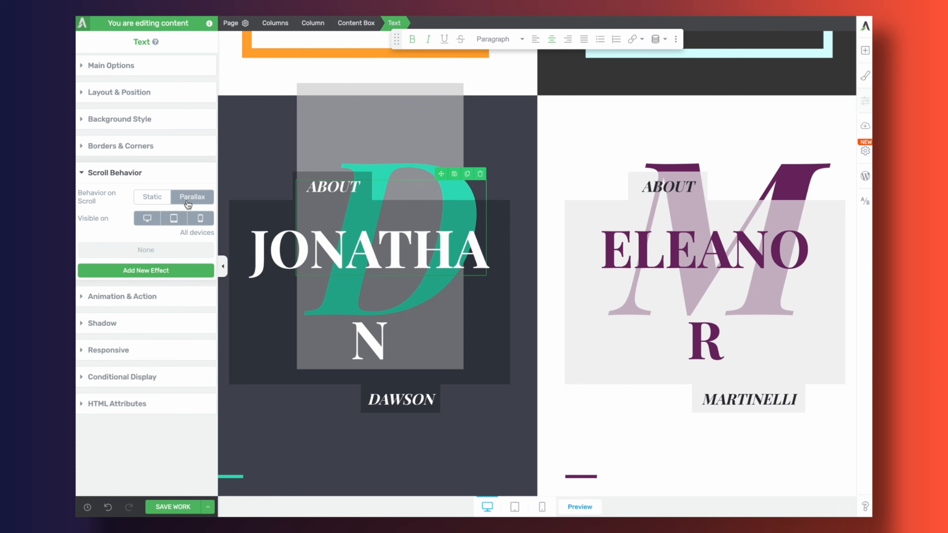
Start a new Transparency parallax effect of type Fade In on the green letter D and check it while scrolling
{"action": "left_click", "coordinate": [150, 271]}
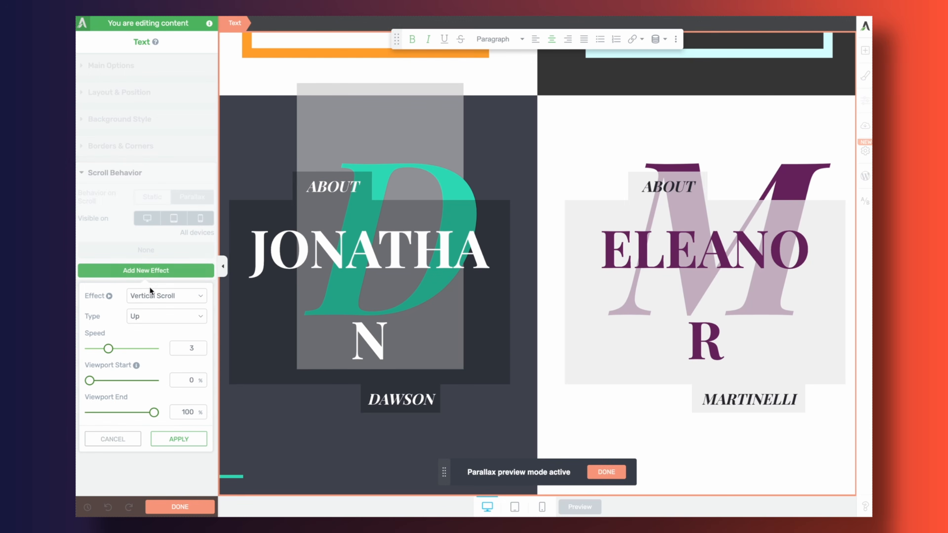
{"action": "left_click", "coordinate": [153, 294]}
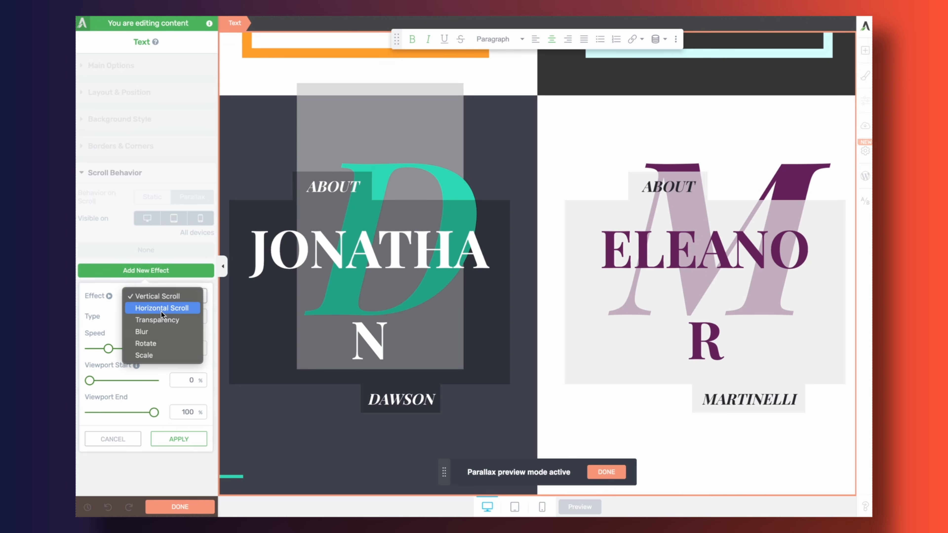
{"action": "left_click", "coordinate": [159, 319]}
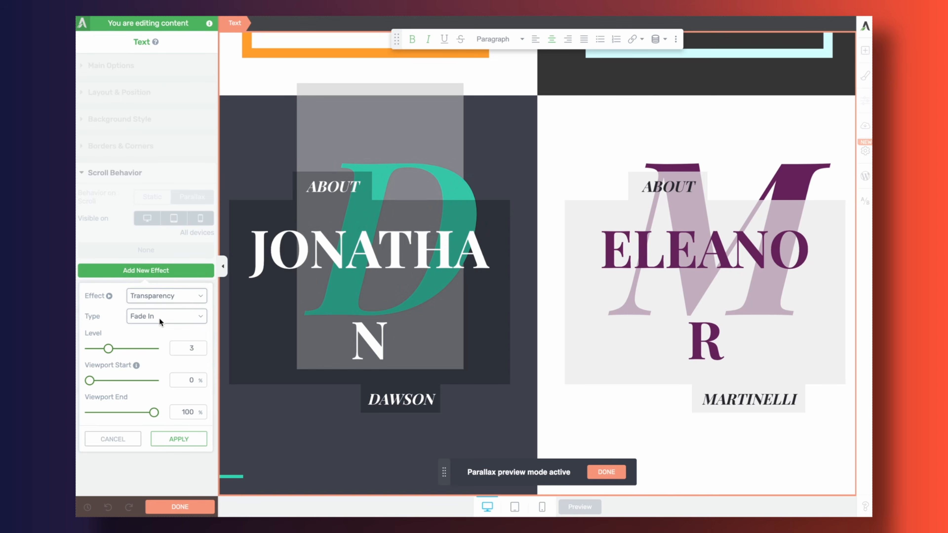
{"action": "left_click", "coordinate": [160, 319]}
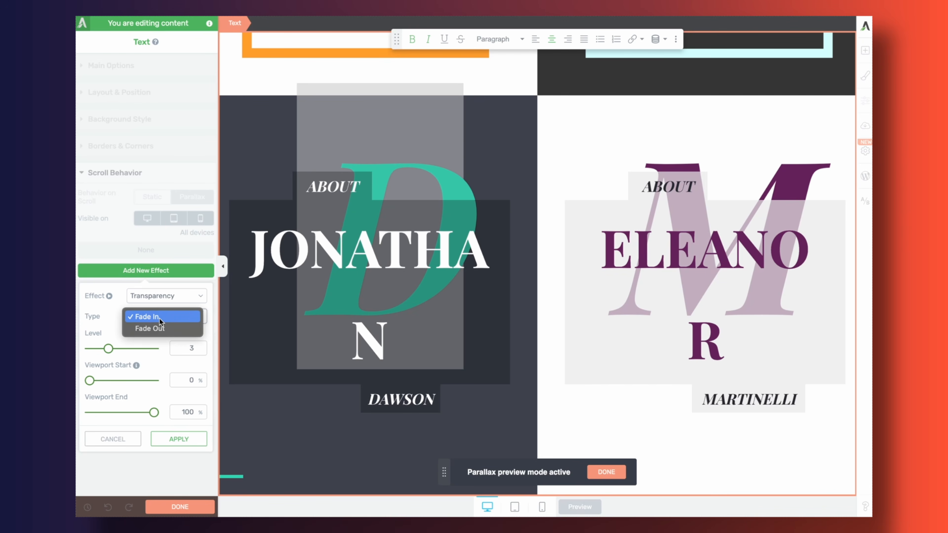
{"action": "left_click", "coordinate": [160, 321]}
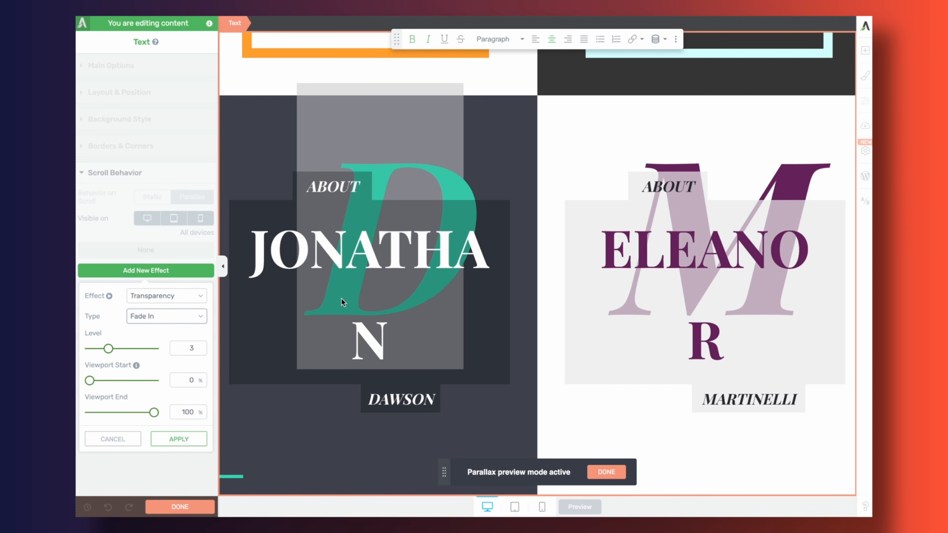
{"action": "scroll", "coordinate": [341, 297], "scroll_direction": "up", "scroll_amount": 2}
{"action": "scroll", "coordinate": [341, 298], "scroll_direction": "down", "scroll_amount": 4}
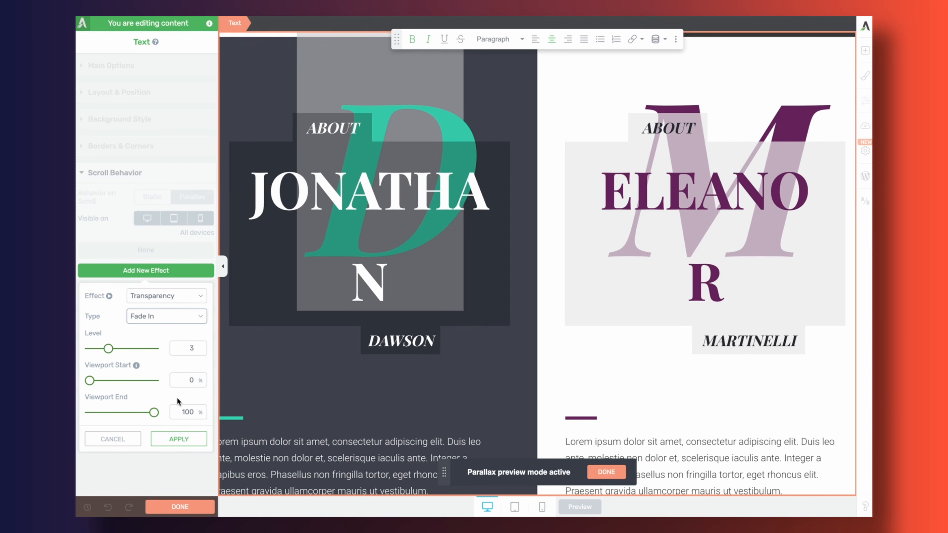
Set the Transparency effect's viewport end to 60% and level to 6, apply it and finish the parallax preview mode
{"action": "left_click_drag", "start_coordinate": [154, 413], "coordinate": [129, 414]}
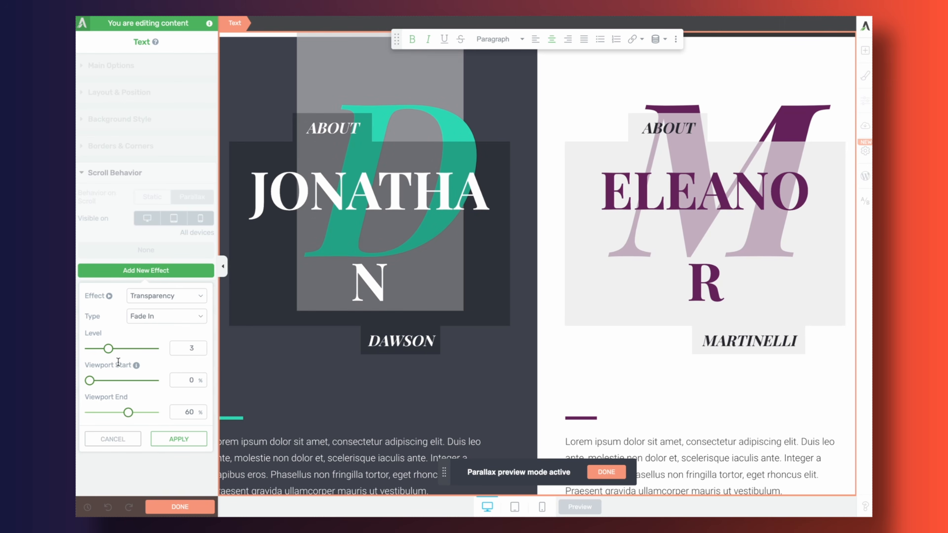
{"action": "left_click_drag", "start_coordinate": [108, 348], "coordinate": [128, 350]}
{"action": "left_click", "coordinate": [194, 444]}
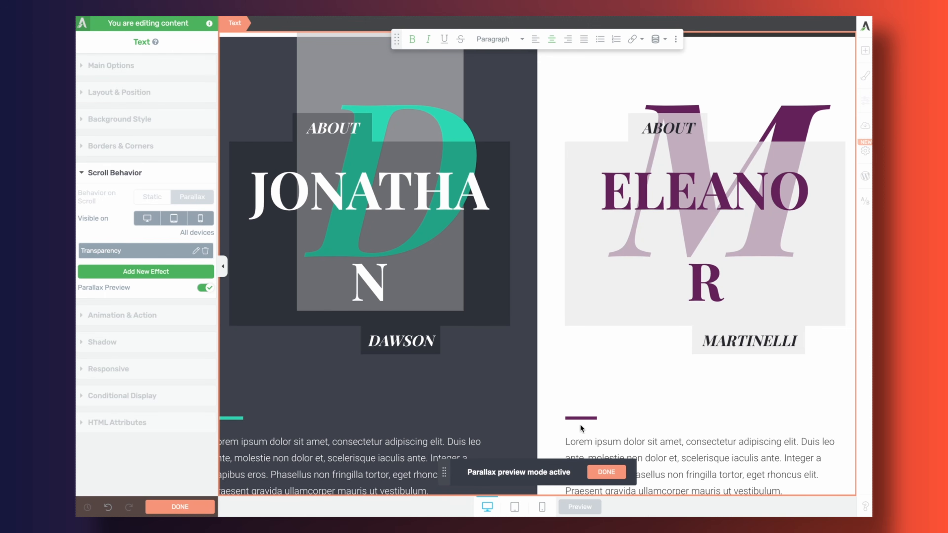
{"action": "left_click", "coordinate": [617, 471]}
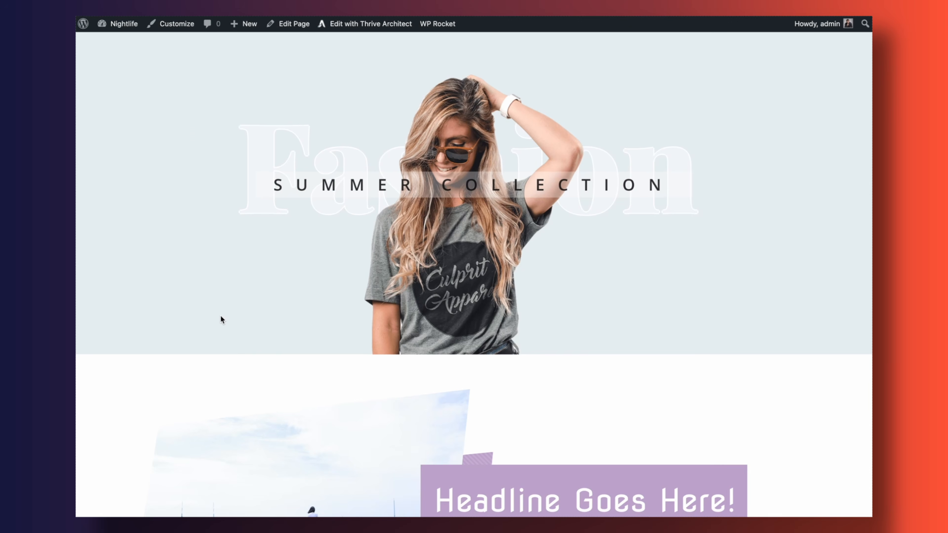
Examine on the page preview how the green letter D fades in while scrolling through the profile section
{"action": "scroll", "coordinate": [220, 317], "scroll_direction": "down", "scroll_amount": 5}
{"action": "scroll", "coordinate": [221, 316], "scroll_direction": "down", "scroll_amount": 10}
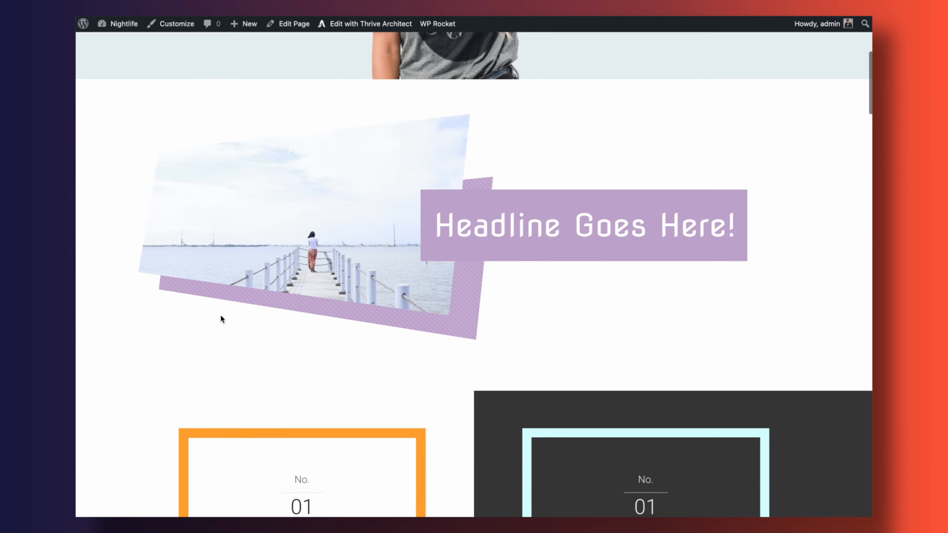
{"action": "scroll", "coordinate": [220, 317], "scroll_direction": "down", "scroll_amount": 6}
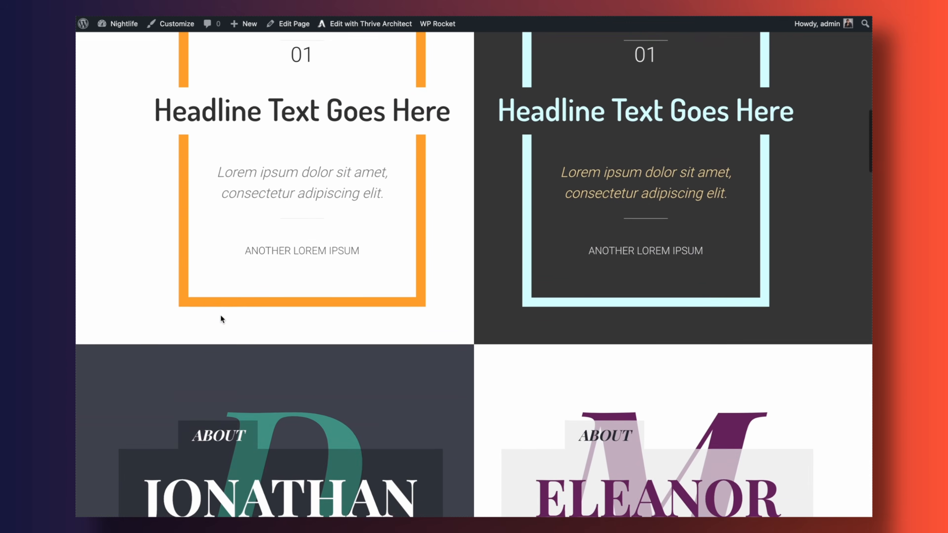
{"action": "scroll", "coordinate": [220, 316], "scroll_direction": "up", "scroll_amount": 5}
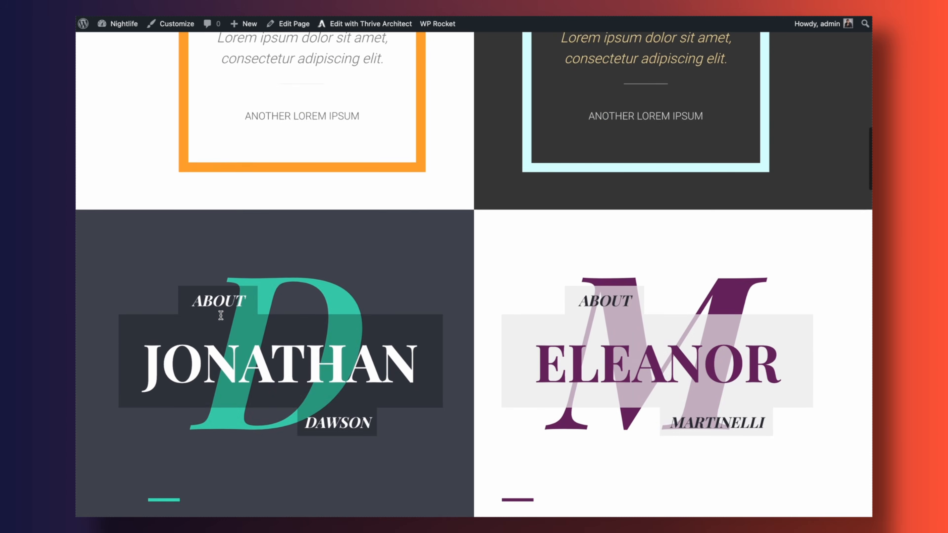
{"action": "scroll", "coordinate": [220, 318], "scroll_direction": "down", "scroll_amount": 6}
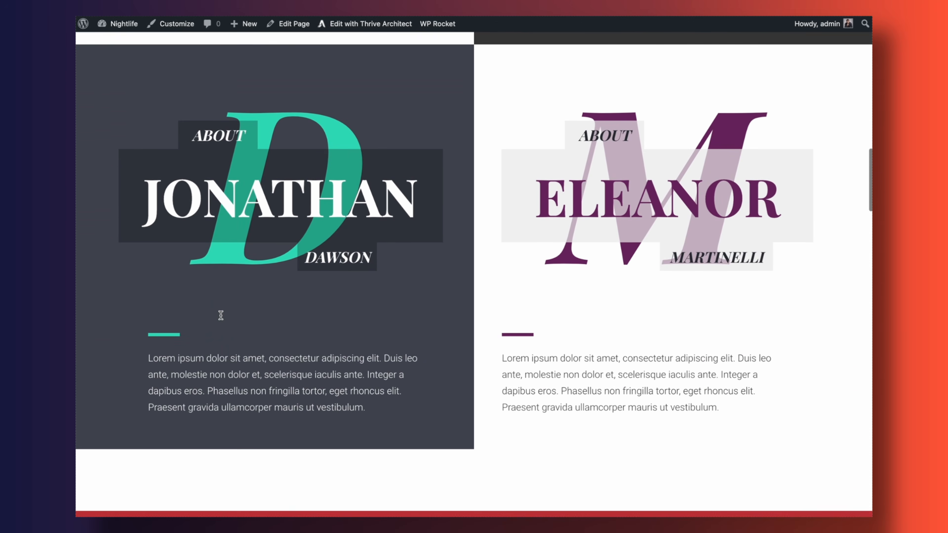
{"action": "scroll", "coordinate": [220, 315], "scroll_direction": "up", "scroll_amount": 3}
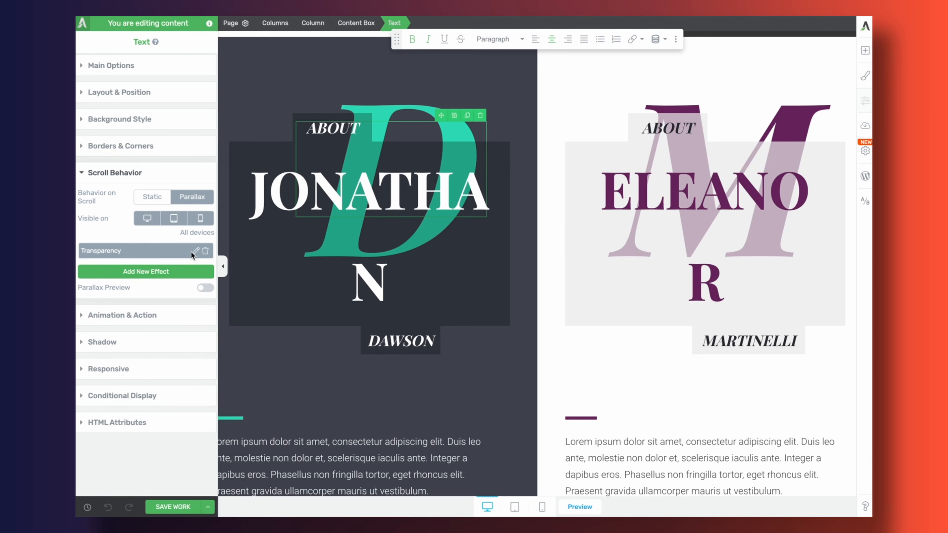
Extend the letter D's Transparency effect to a viewport end of 90%, raise its level, apply it and leave parallax preview mode
{"action": "left_click", "coordinate": [194, 251]}
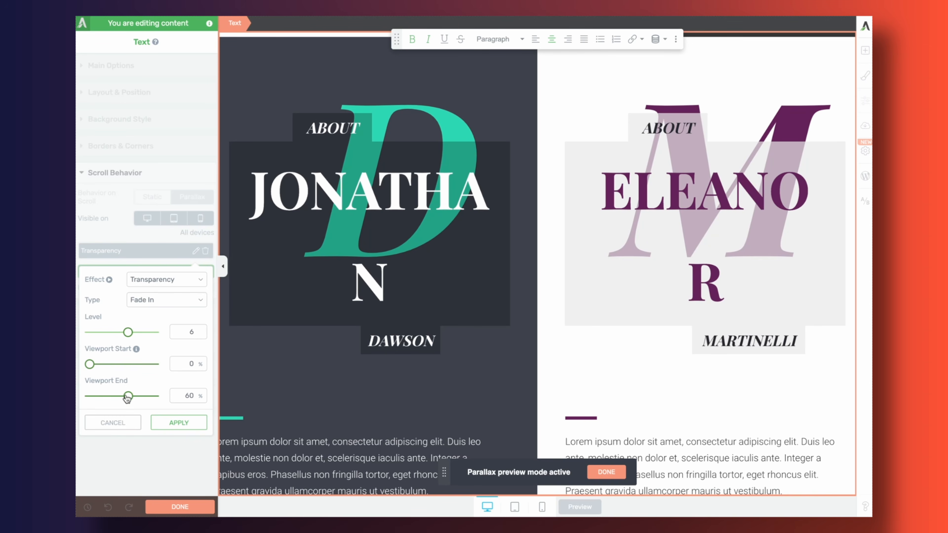
{"action": "left_click_drag", "start_coordinate": [131, 398], "coordinate": [142, 401]}
{"action": "left_click_drag", "start_coordinate": [143, 400], "coordinate": [148, 400]}
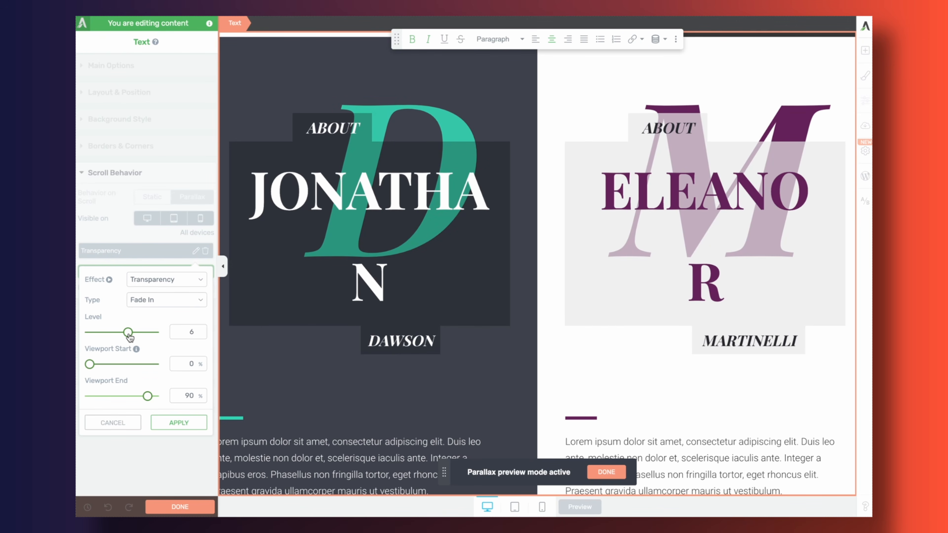
{"action": "left_click_drag", "start_coordinate": [128, 337], "coordinate": [149, 335]}
{"action": "left_click", "coordinate": [174, 424]}
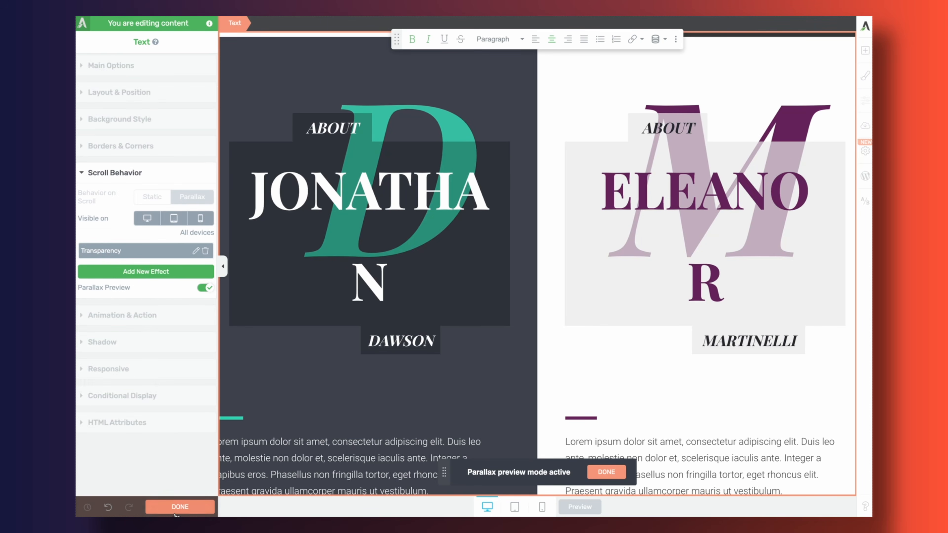
{"action": "left_click", "coordinate": [175, 512]}
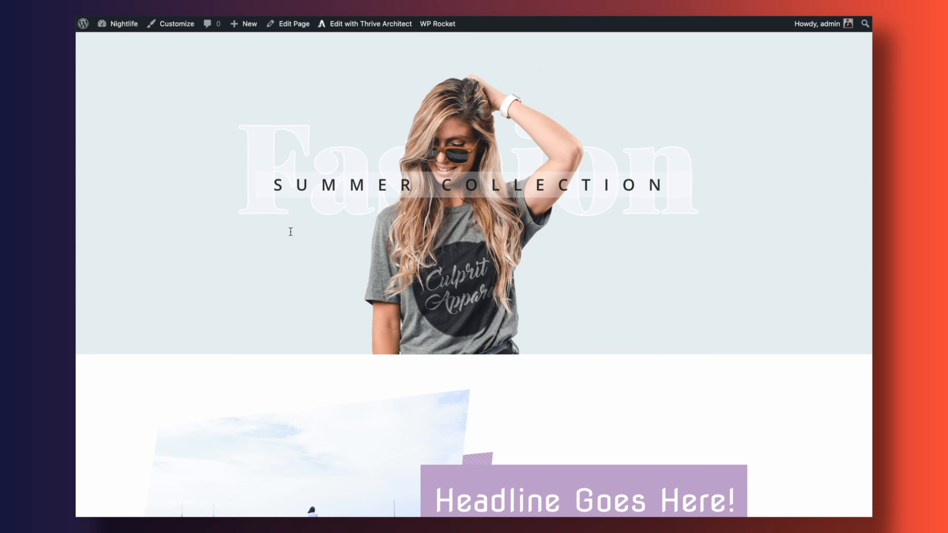
Examine on the live page how the green letter D fades in with the extended Transparency effect in the profile section
{"action": "scroll", "coordinate": [290, 231], "scroll_direction": "down", "scroll_amount": 3}
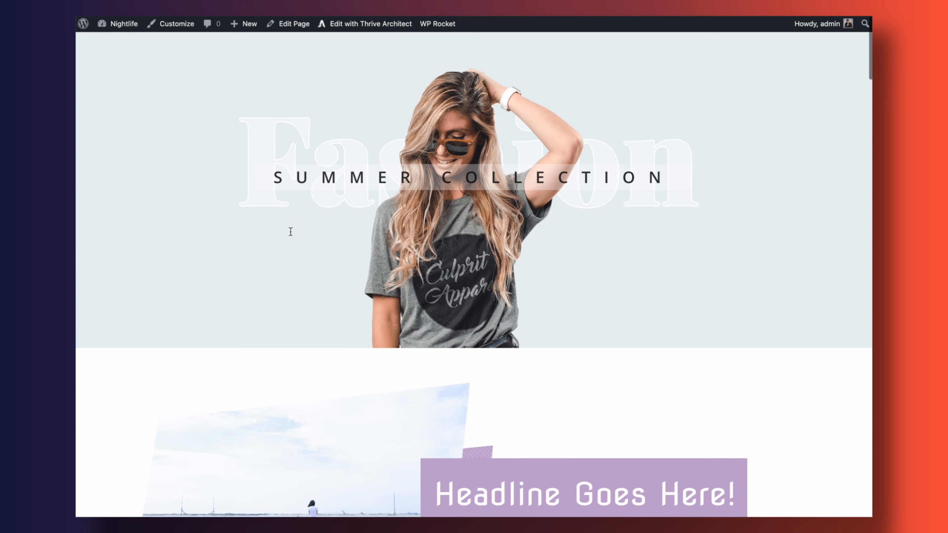
{"action": "scroll", "coordinate": [290, 232], "scroll_direction": "down", "scroll_amount": 15}
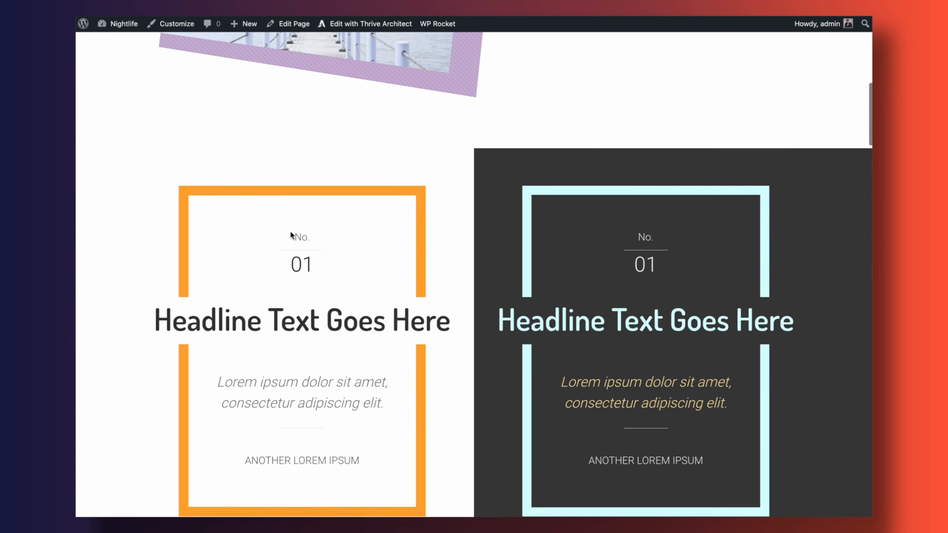
{"action": "scroll", "coordinate": [291, 235], "scroll_direction": "down", "scroll_amount": 5}
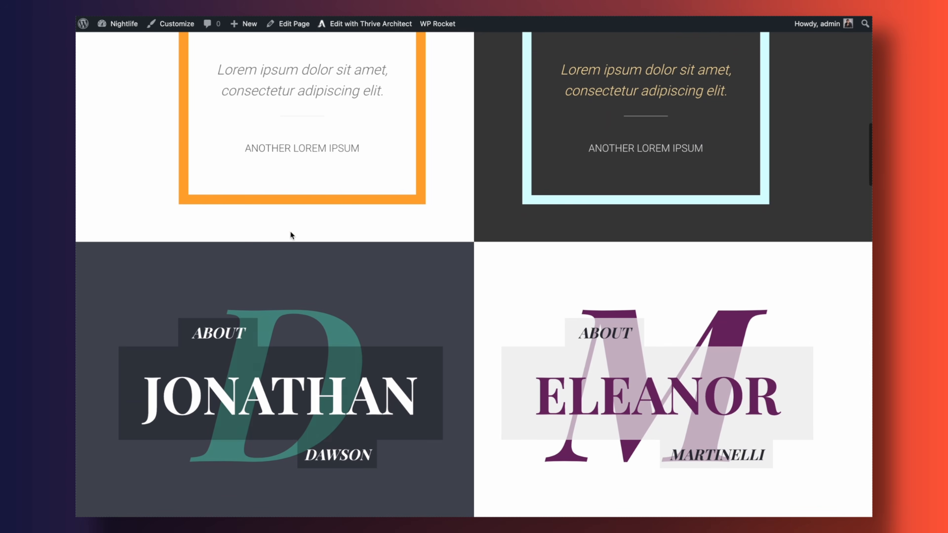
{"action": "scroll", "coordinate": [290, 232], "scroll_direction": "down", "scroll_amount": 6}
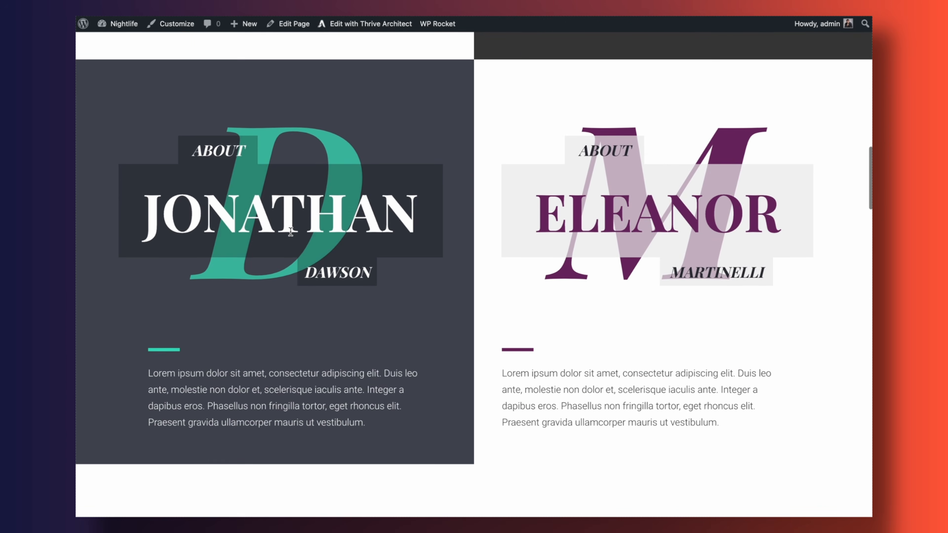
{"action": "scroll", "coordinate": [290, 232], "scroll_direction": "down", "scroll_amount": 3}
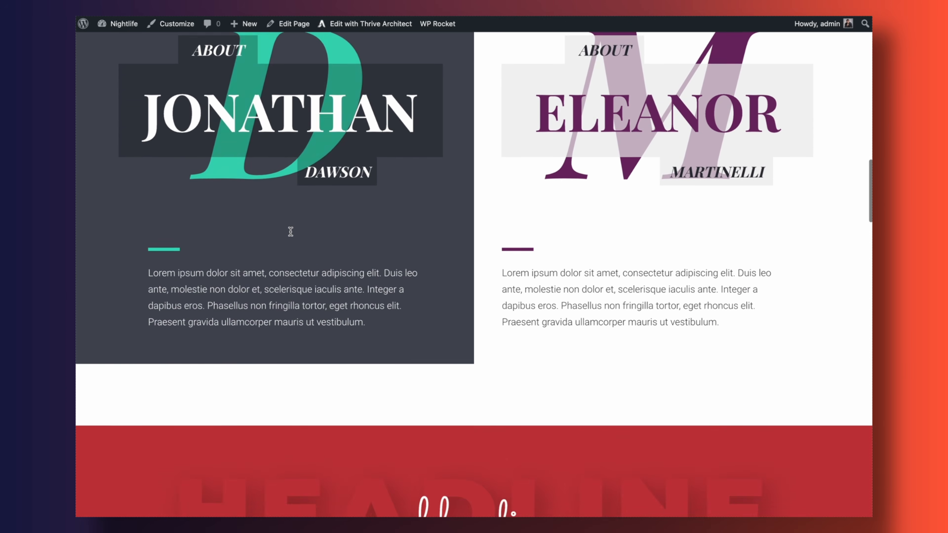
{"action": "scroll", "coordinate": [290, 231], "scroll_direction": "up", "scroll_amount": 1}
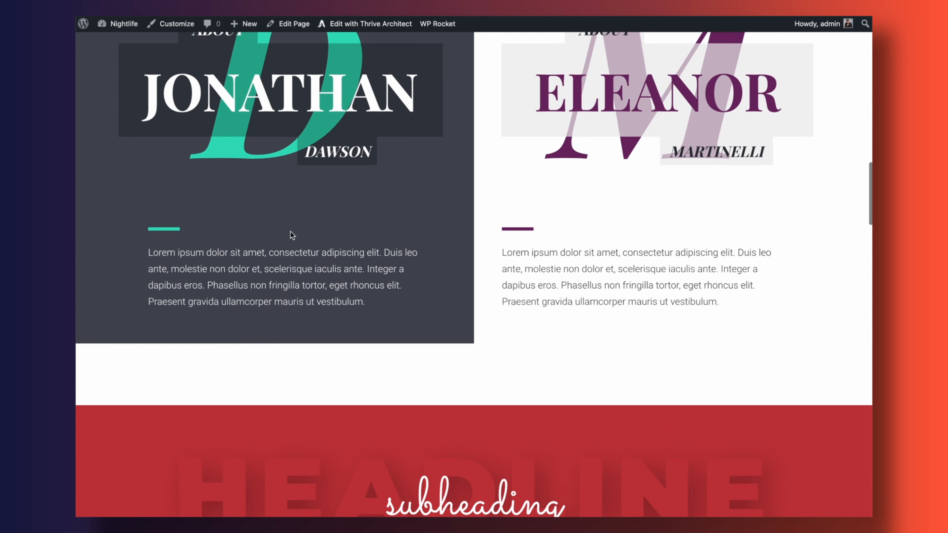
{"action": "scroll", "coordinate": [290, 231], "scroll_direction": "up", "scroll_amount": 2}
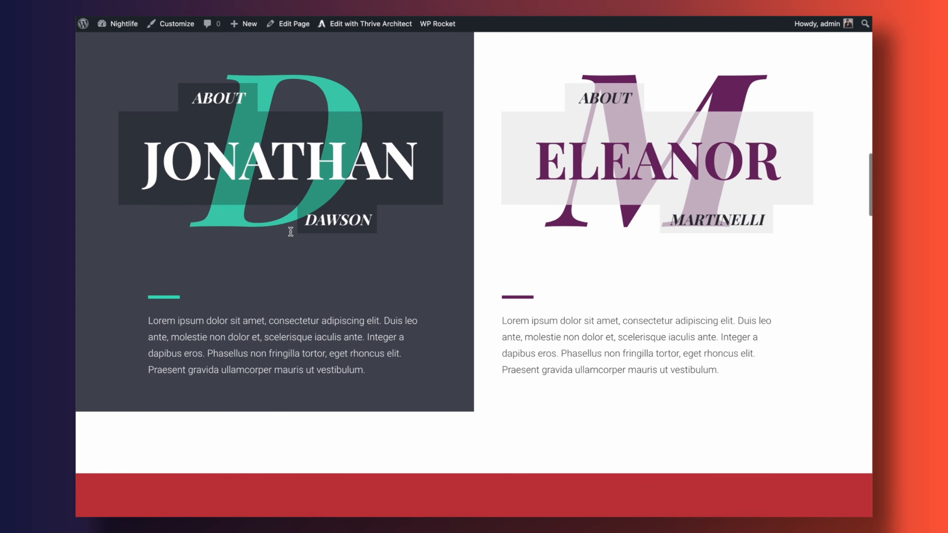
{"action": "scroll", "coordinate": [290, 231], "scroll_direction": "down", "scroll_amount": 2}
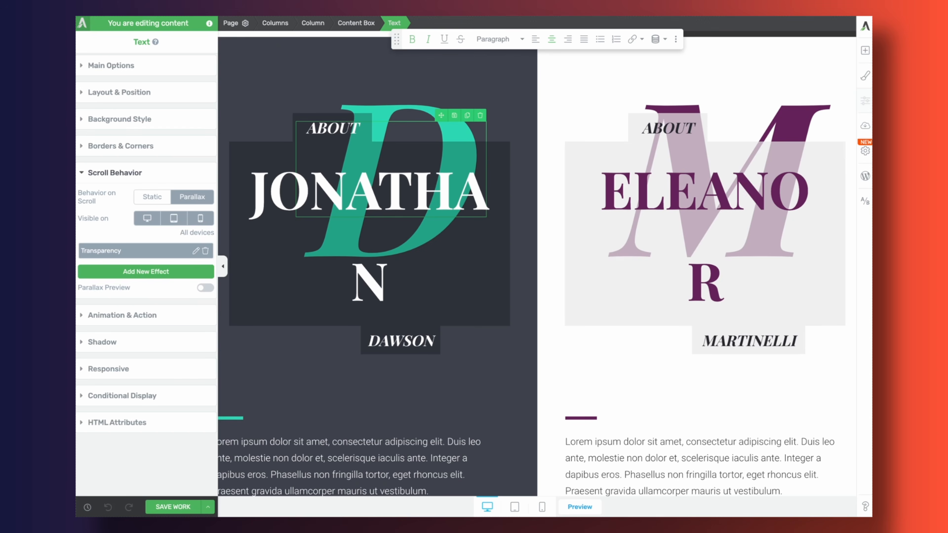
Select the large mint letter A of the dark Awesome headline and switch its scroll behavior to Parallax
{"action": "left_click", "coordinate": [485, 371]}
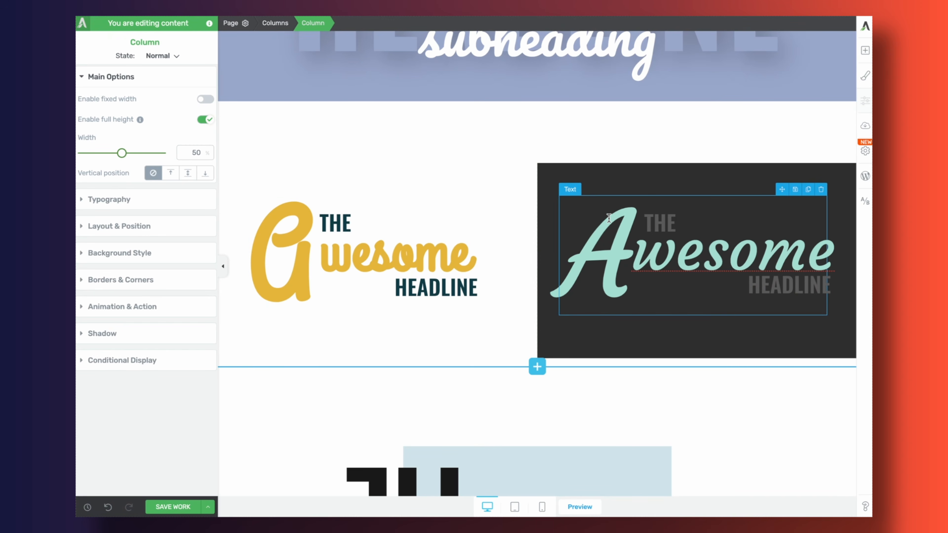
{"action": "left_click", "coordinate": [605, 227]}
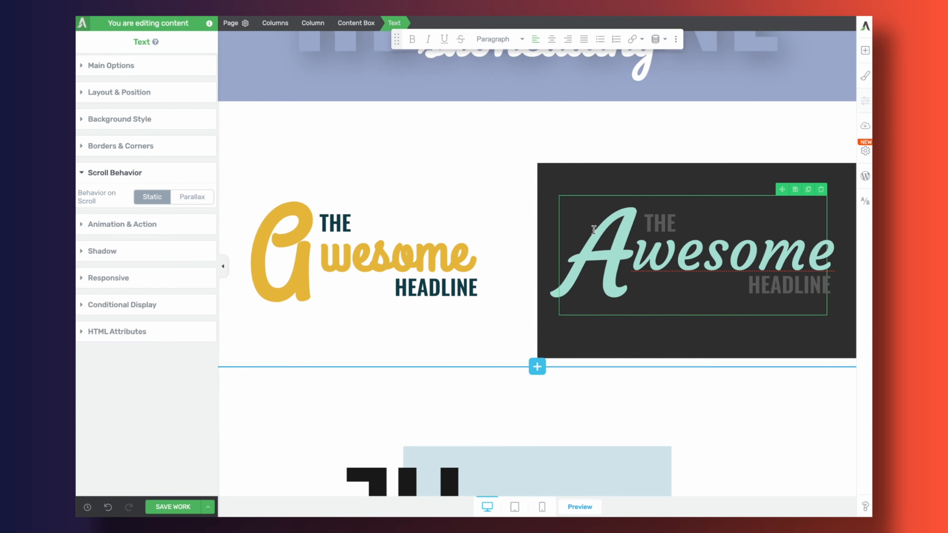
{"action": "left_click", "coordinate": [596, 230]}
{"action": "left_click_drag", "start_coordinate": [596, 230], "coordinate": [605, 231]}
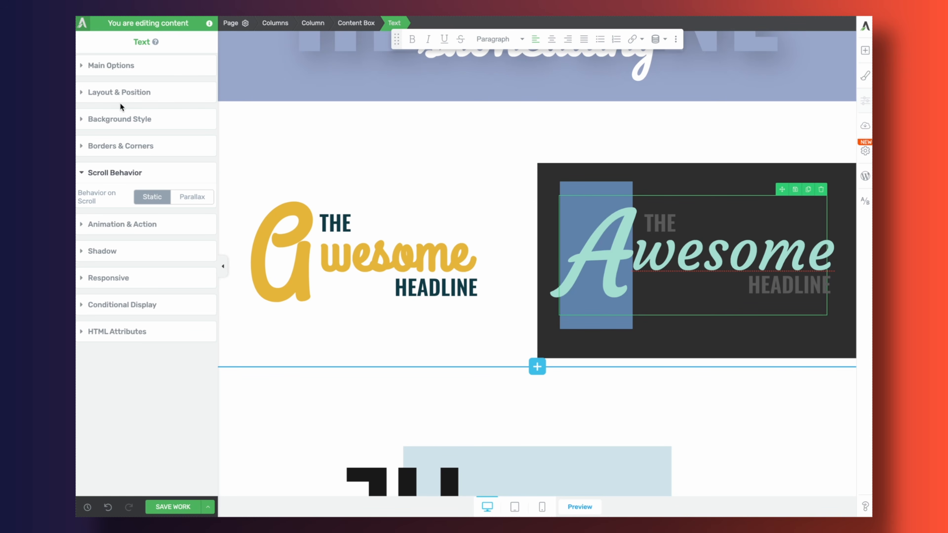
{"action": "left_click", "coordinate": [174, 94]}
{"action": "scroll", "coordinate": [147, 378], "scroll_direction": "down", "scroll_amount": 2}
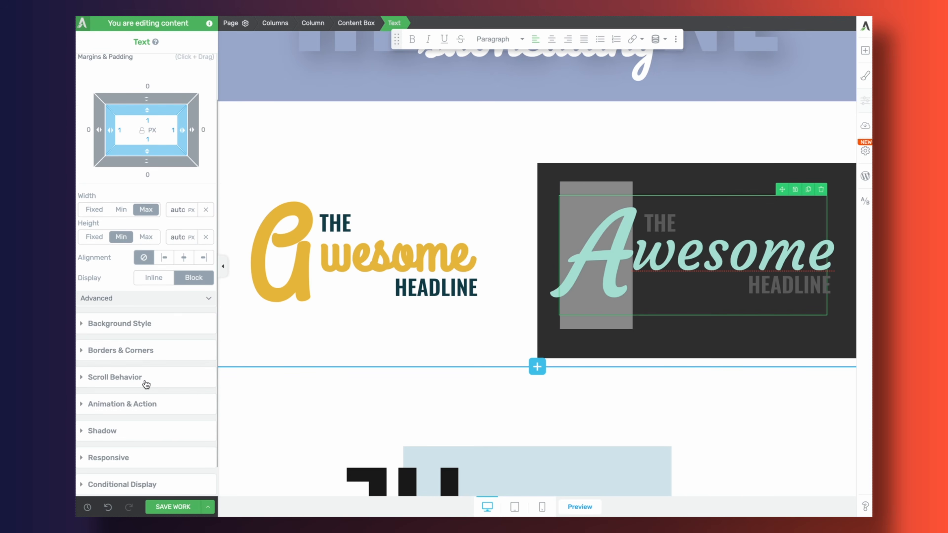
{"action": "left_click", "coordinate": [151, 375]}
{"action": "left_click", "coordinate": [179, 195]}
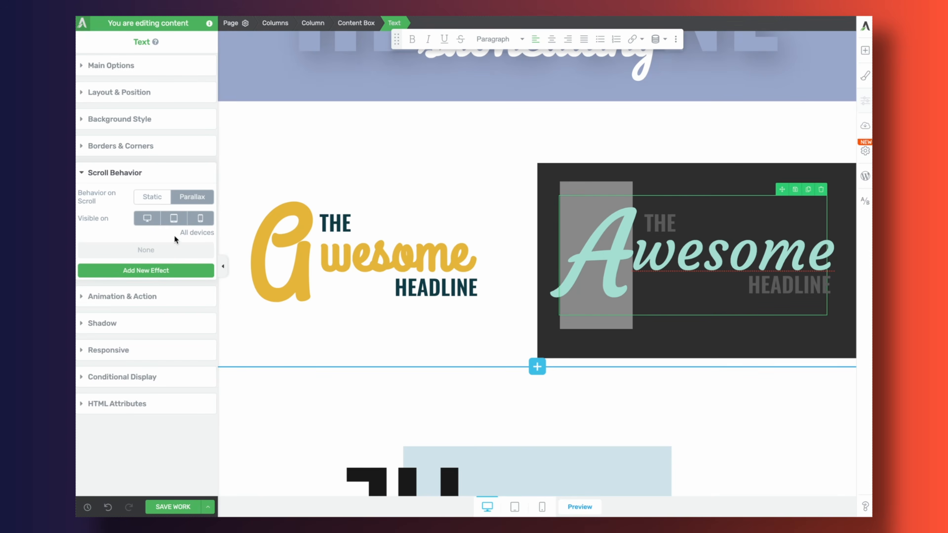
Start a new Scale parallax effect of type Scale Down on the mint letter A
{"action": "left_click", "coordinate": [170, 272]}
{"action": "left_click", "coordinate": [159, 295]}
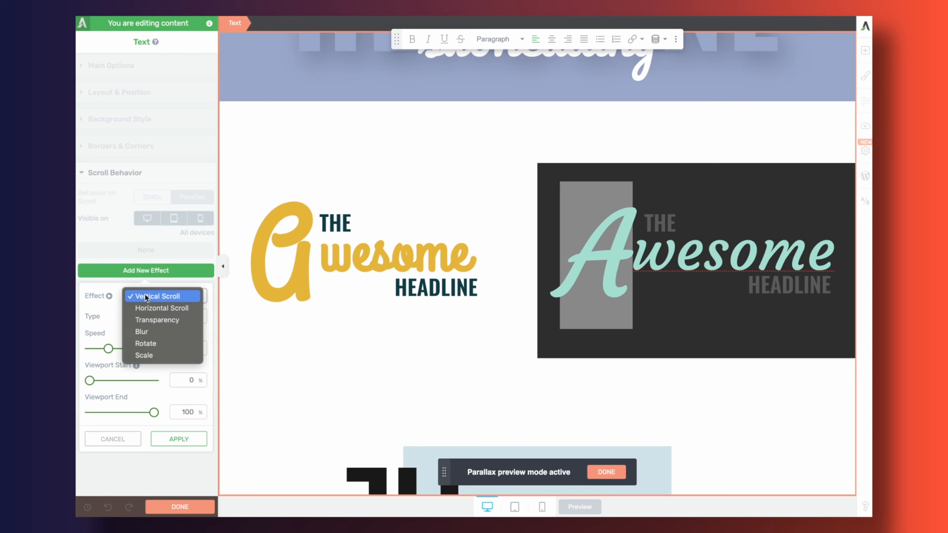
{"action": "left_click", "coordinate": [153, 354]}
{"action": "left_click", "coordinate": [166, 315]}
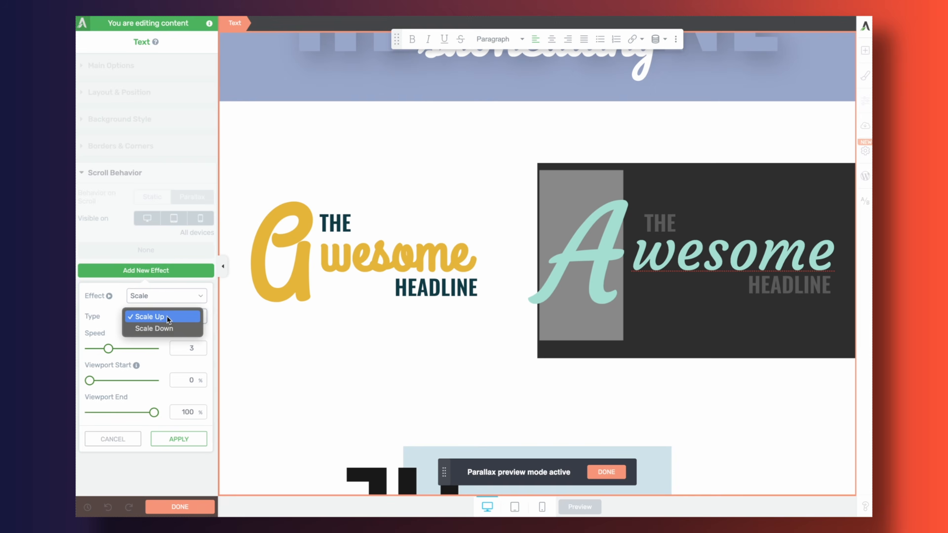
{"action": "left_click", "coordinate": [164, 328]}
Set the Scale effect's speed to 10, apply it, and save the page after leaving parallax preview mode
{"action": "left_click_drag", "start_coordinate": [108, 348], "coordinate": [135, 350]}
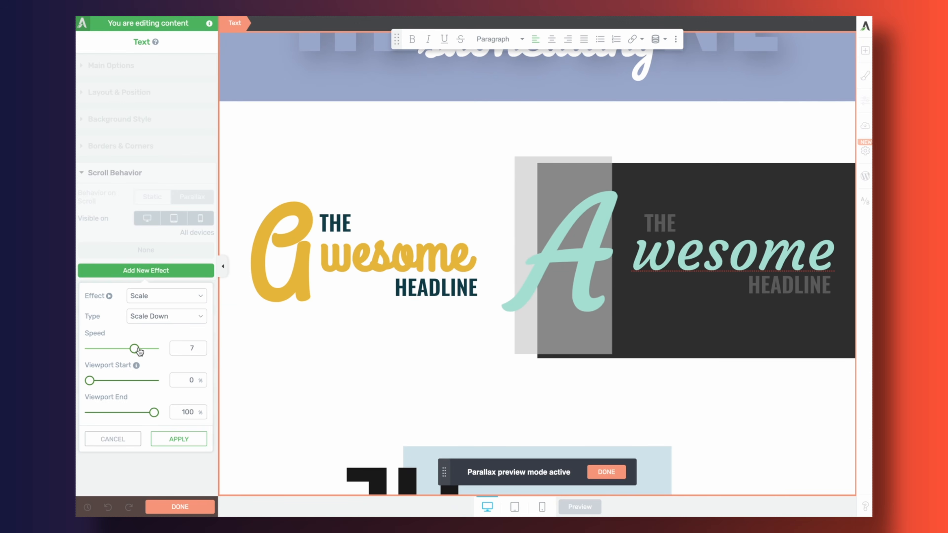
{"action": "mouse_move", "coordinate": [138, 351]}
{"action": "left_mouse_down"}
{"action": "mouse_move", "coordinate": [120, 354]}
{"action": "mouse_move", "coordinate": [147, 357]}
{"action": "left_mouse_up"}
{"action": "left_click_drag", "start_coordinate": [145, 349], "coordinate": [156, 350]}
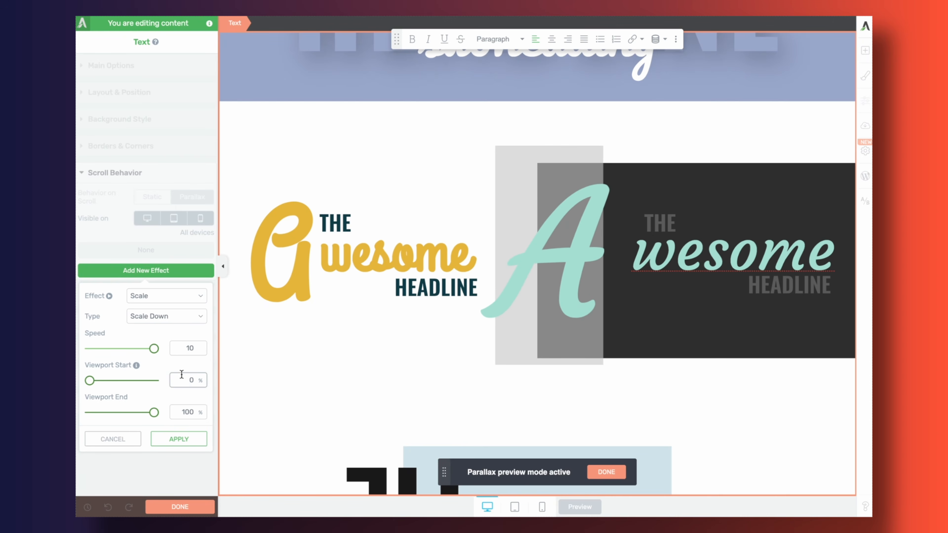
{"action": "left_click", "coordinate": [179, 439]}
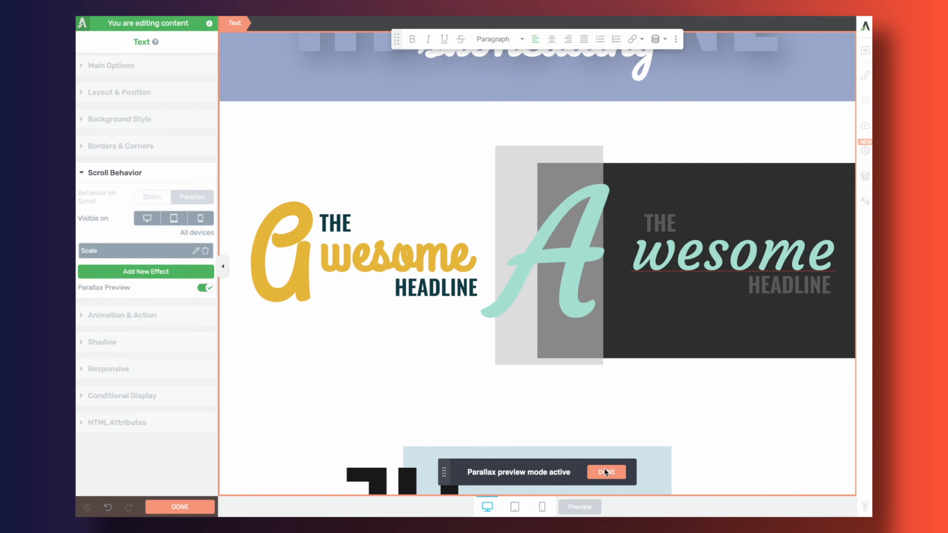
{"action": "left_click", "coordinate": [608, 472]}
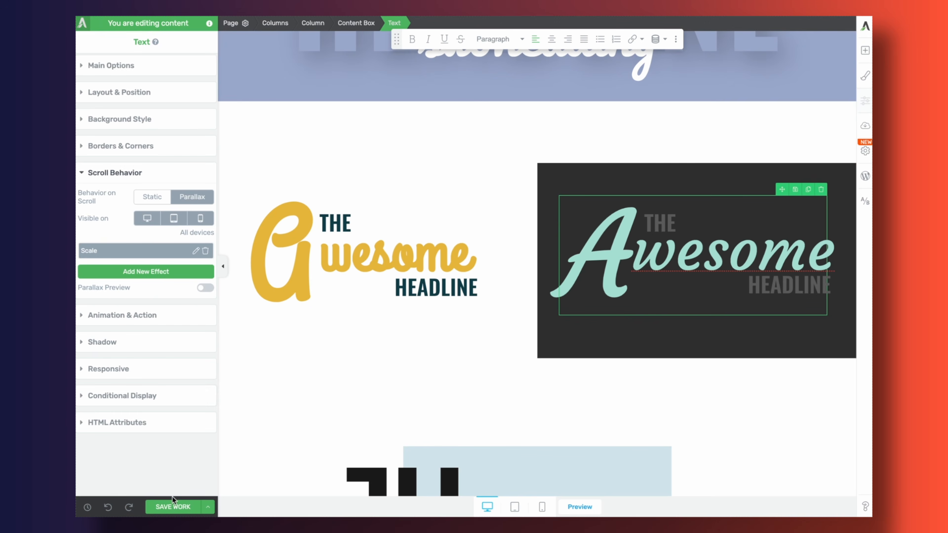
{"action": "left_click", "coordinate": [172, 503]}
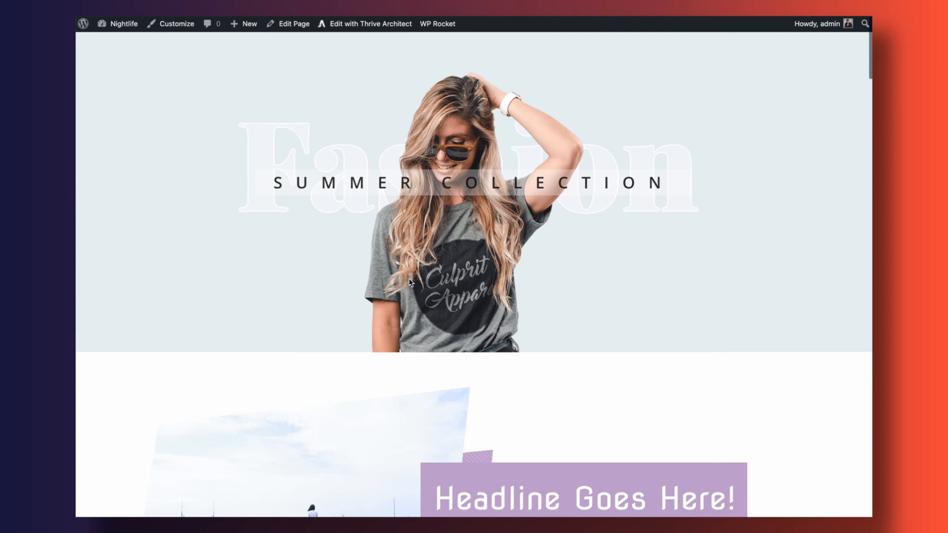
Examine on the live page how the mint letter A scales down while scrolling through the Awesome headline section
{"action": "scroll", "coordinate": [409, 281], "scroll_direction": "down", "scroll_amount": 4}
{"action": "scroll", "coordinate": [409, 282], "scroll_direction": "down", "scroll_amount": 10}
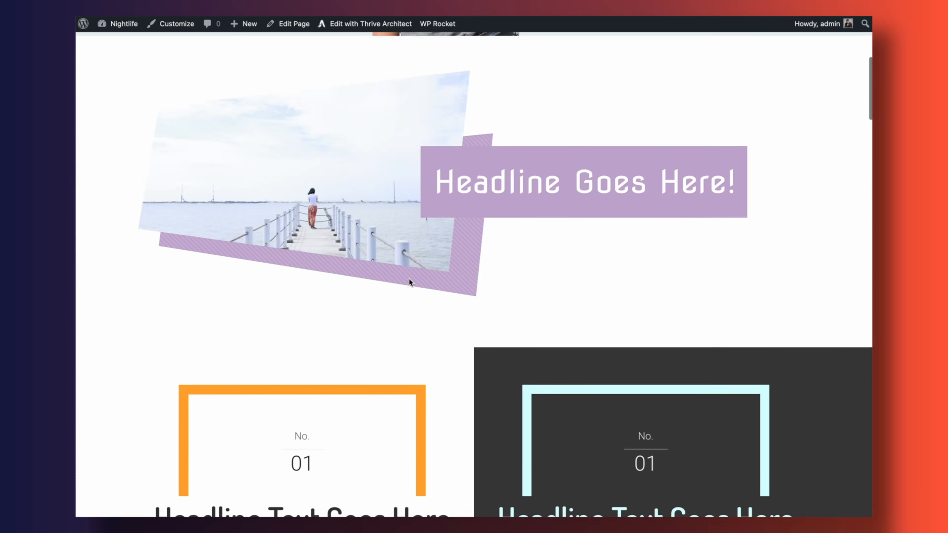
{"action": "scroll", "coordinate": [409, 278], "scroll_direction": "down", "scroll_amount": 4}
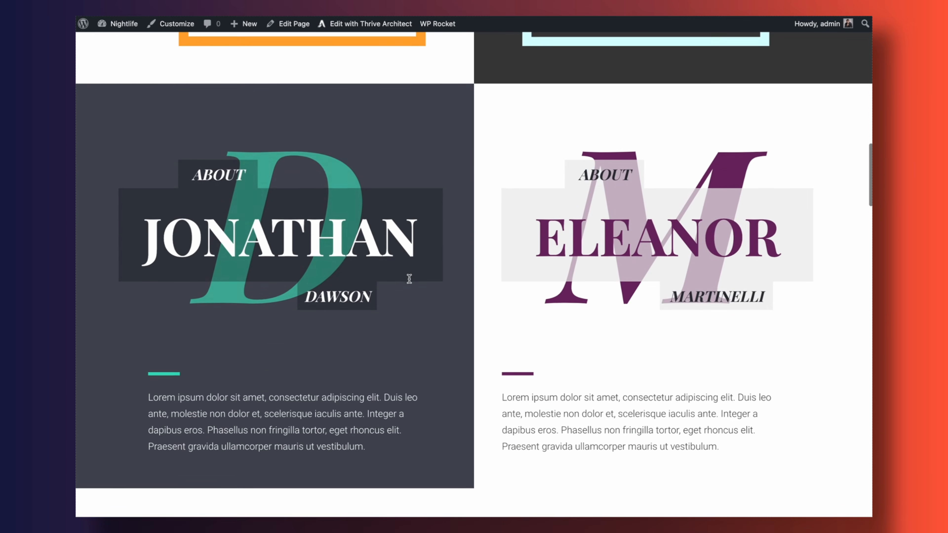
{"action": "scroll", "coordinate": [409, 276], "scroll_direction": "up", "scroll_amount": 3}
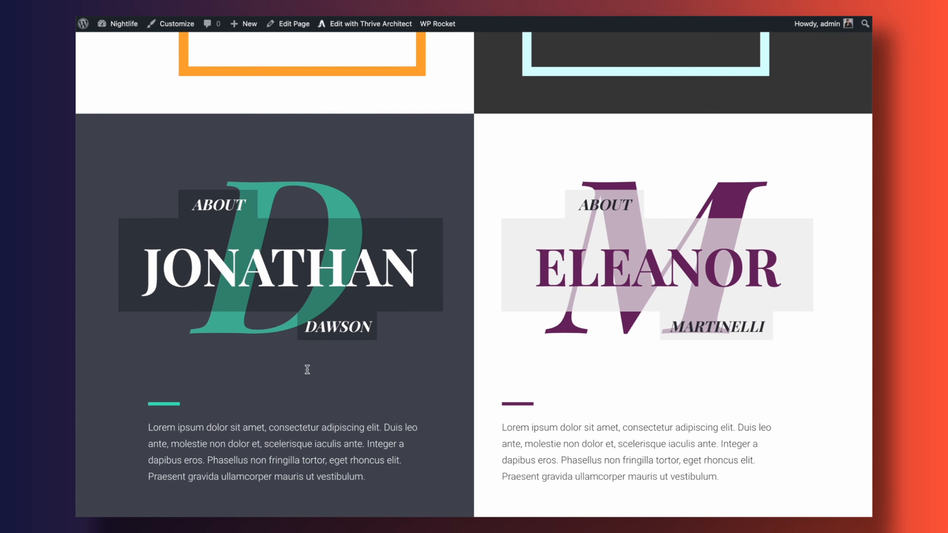
{"action": "scroll", "coordinate": [254, 418], "scroll_direction": "down", "scroll_amount": 5}
{"action": "scroll", "coordinate": [254, 418], "scroll_direction": "down", "scroll_amount": 14}
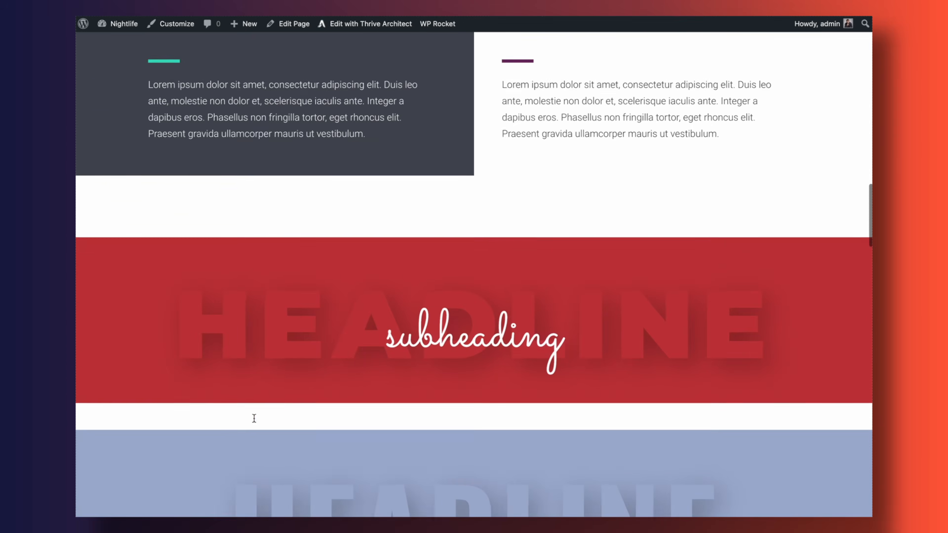
{"action": "scroll", "coordinate": [254, 418], "scroll_direction": "down", "scroll_amount": 6}
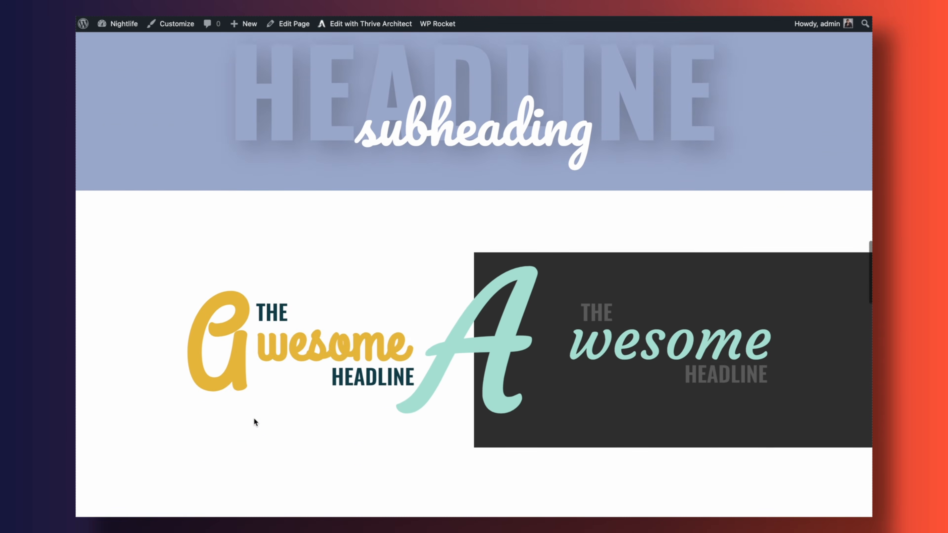
{"action": "scroll", "coordinate": [255, 419], "scroll_direction": "down", "scroll_amount": 3}
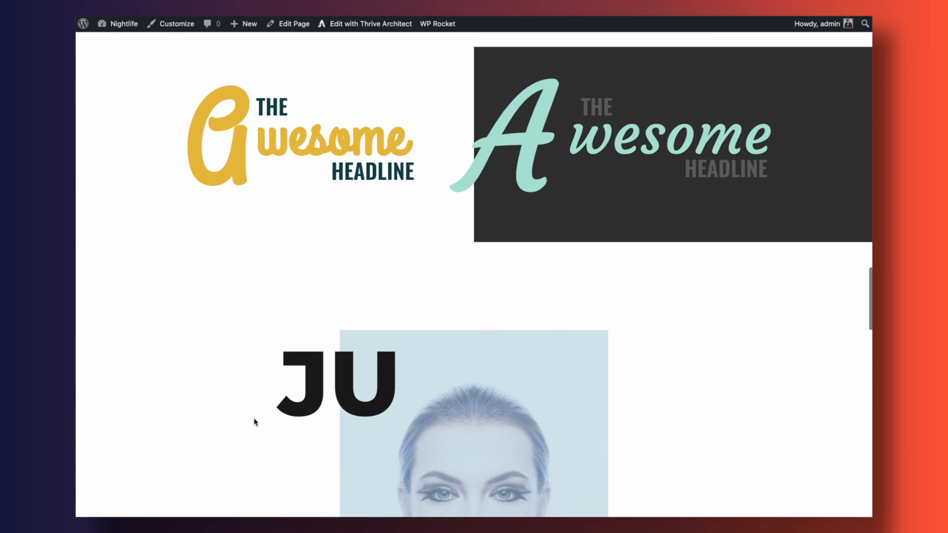
{"action": "scroll", "coordinate": [255, 419], "scroll_direction": "up", "scroll_amount": 5}
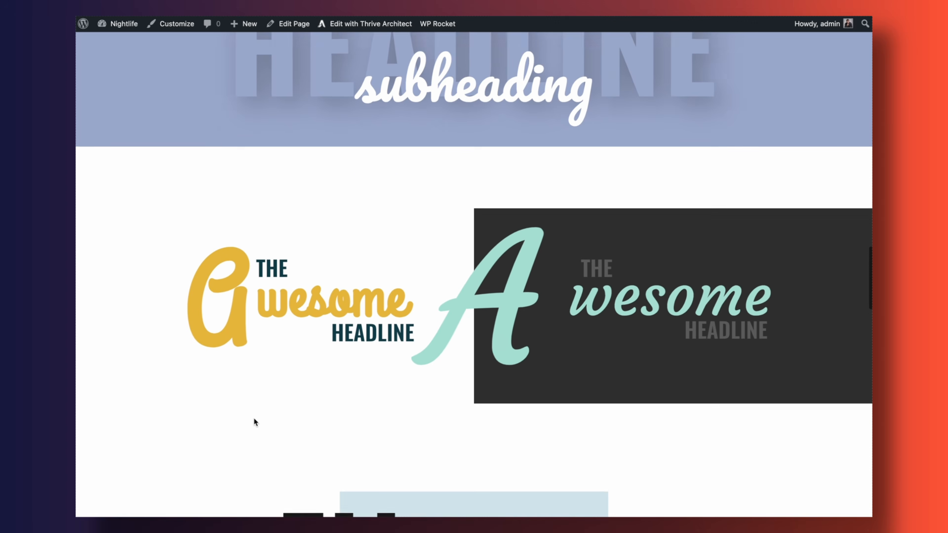
{"action": "scroll", "coordinate": [255, 419], "scroll_direction": "down", "scroll_amount": 5}
{"action": "scroll", "coordinate": [255, 419], "scroll_direction": "up", "scroll_amount": 6}
{"action": "scroll", "coordinate": [820, 237], "scroll_direction": "up", "scroll_amount": 1}
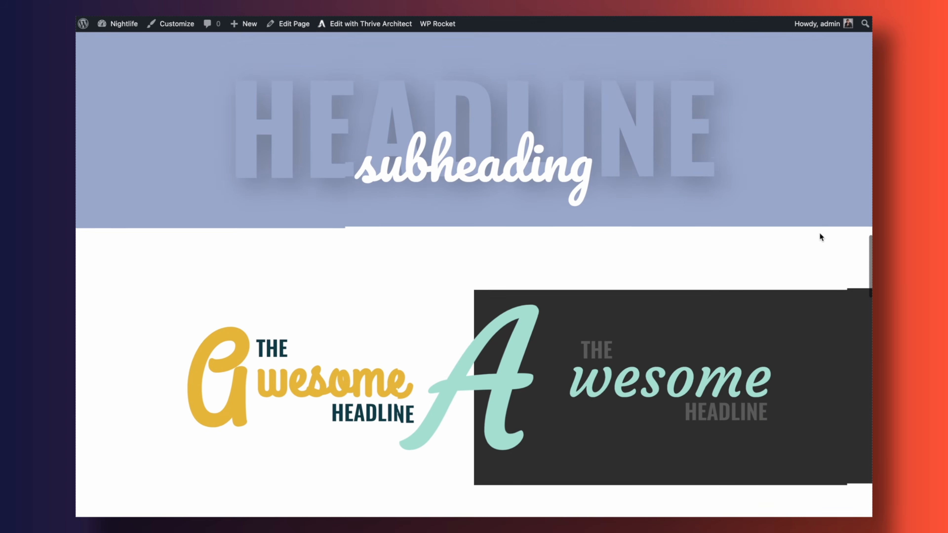
{"action": "scroll", "coordinate": [820, 238], "scroll_direction": "down", "scroll_amount": 1}
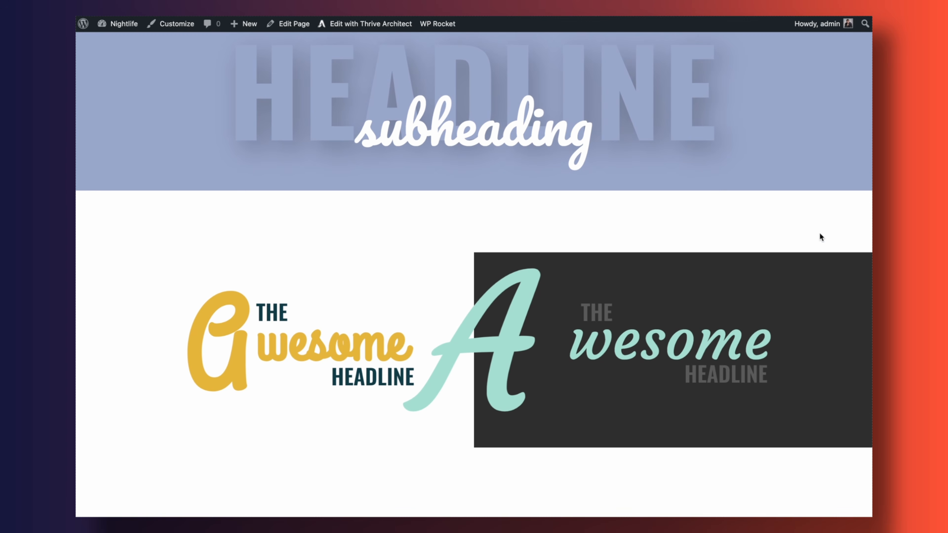